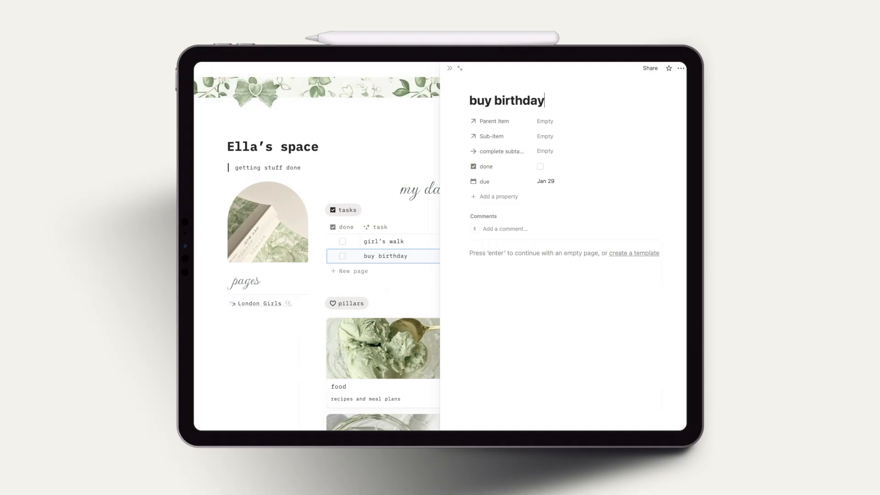
Step: Complete the new task's title as "buy birthday present" and close its page preview
type("esent")
key("Return")
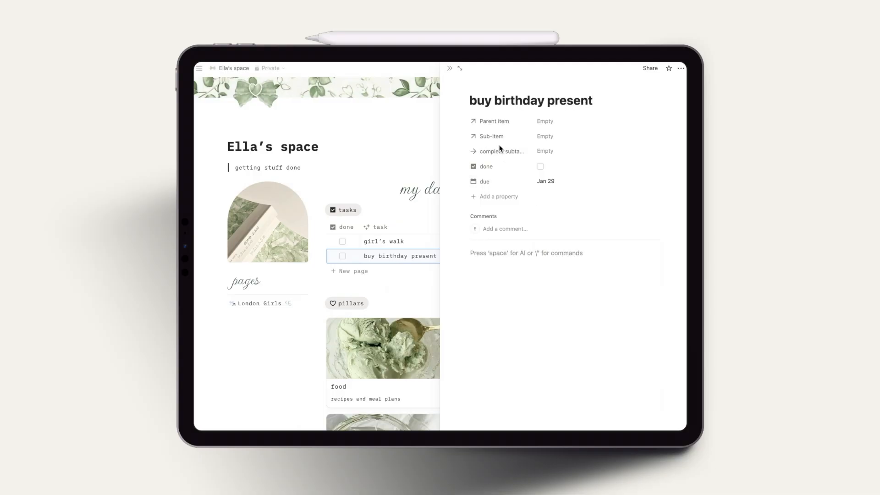
left_click(450, 68)
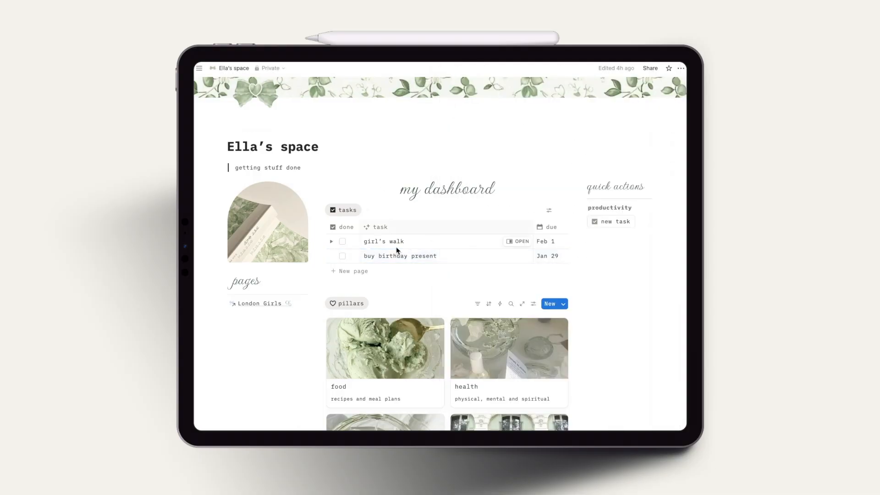
Step: Add two sub-items under "buy birthday present": "wrap present" and a second one starting with "writ"
left_click(331, 256)
left_click(370, 270)
type("w")
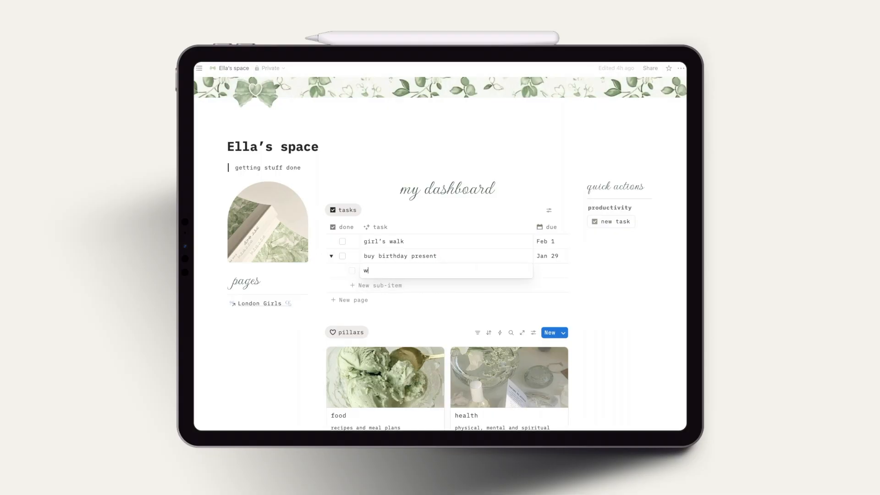
type("rap present")
key("Return")
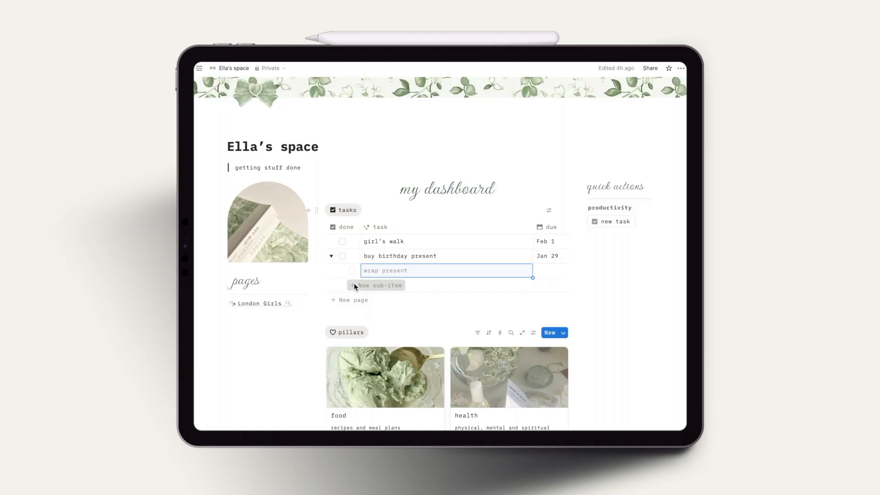
left_click(354, 284)
type("writ")
key("Return")
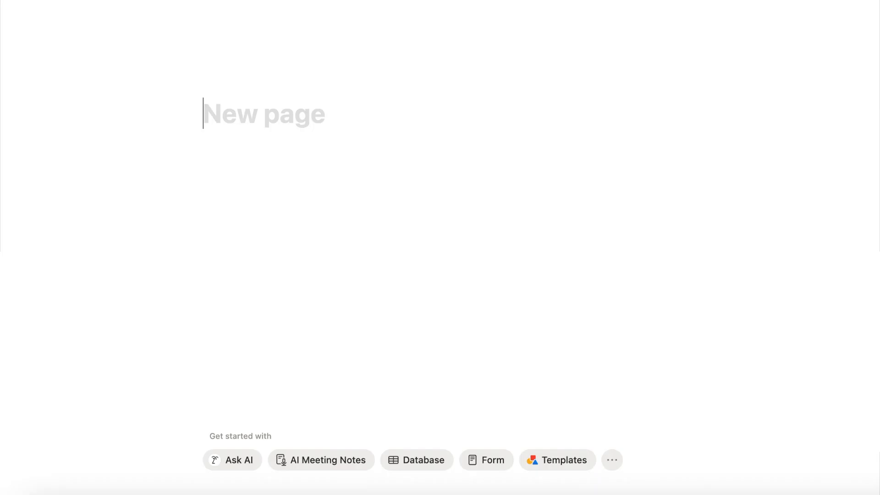
Step: Set the new blank page to the Mono font with small text and full width
left_click(865, 6)
left_click(835, 69)
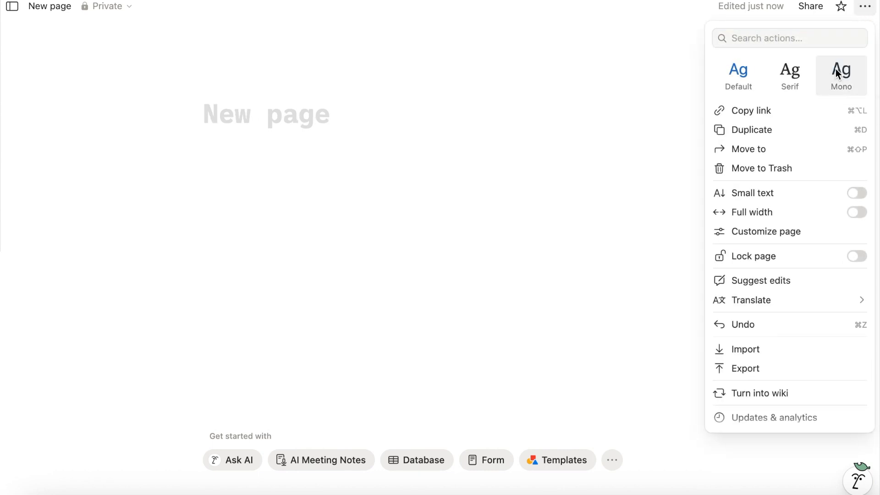
left_click(857, 193)
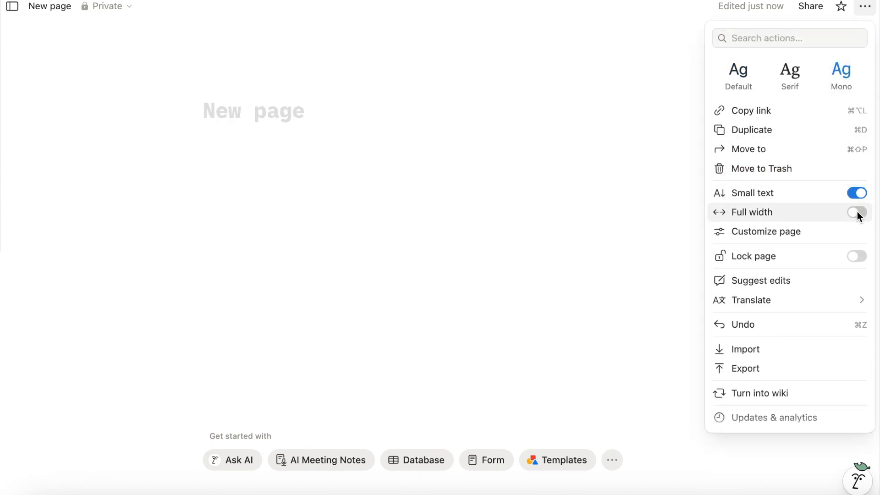
left_click(857, 213)
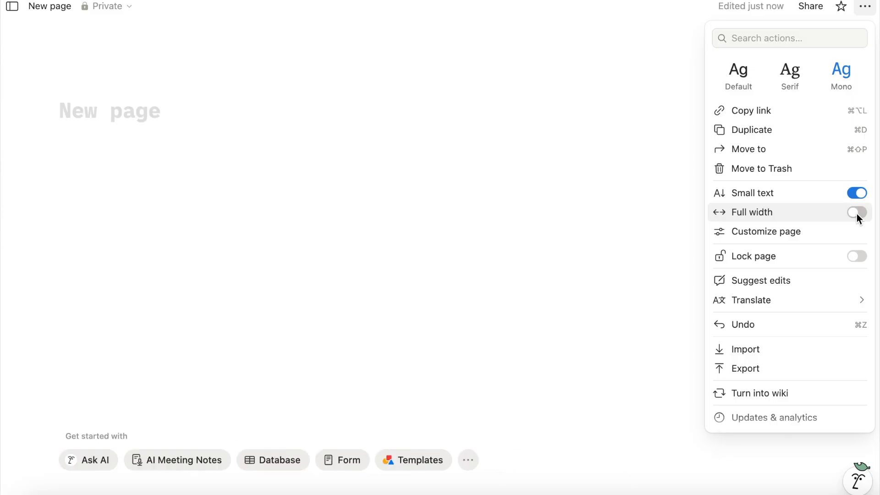
left_click(363, 135)
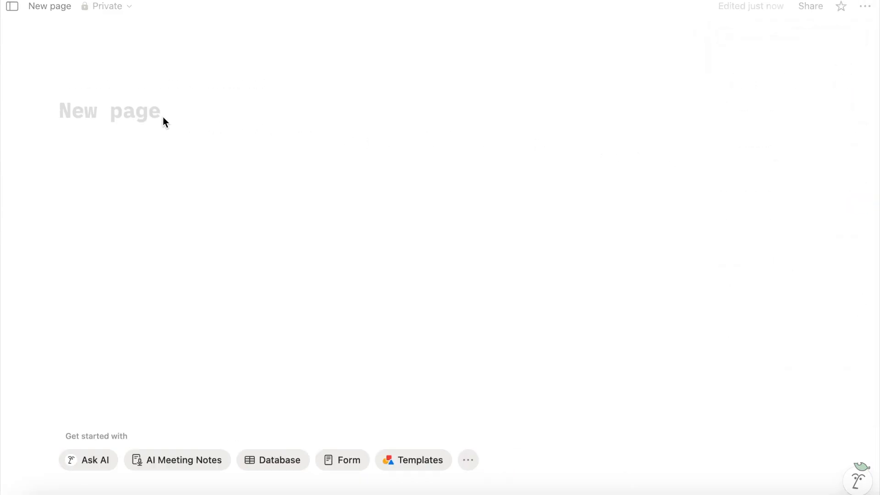
Step: Title the page with the owner's first name in possessive form followed by "space"
type("ella’")
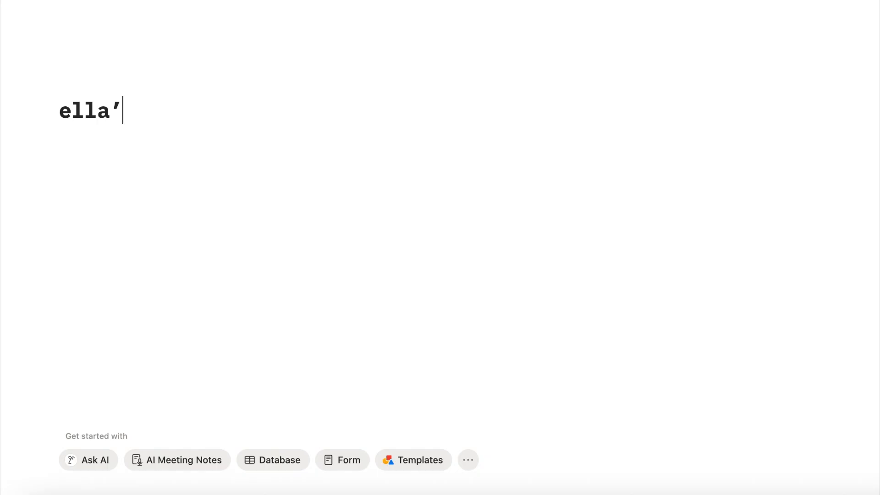
type("s space")
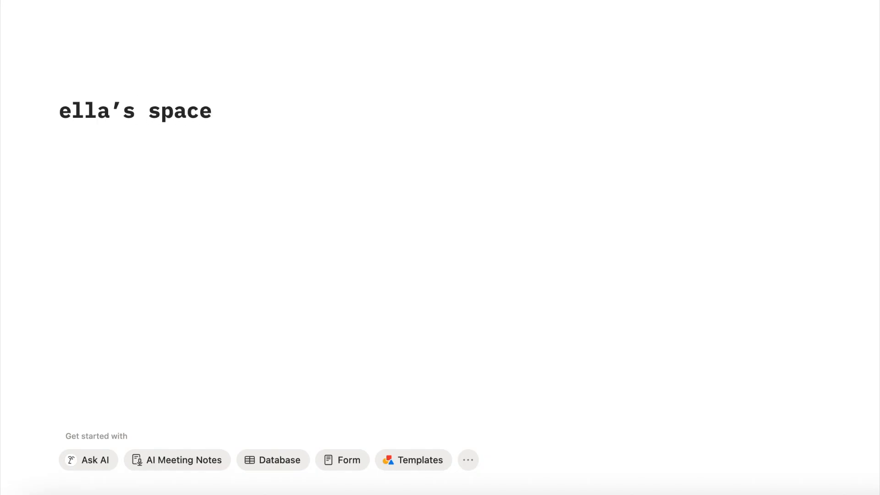
key("Return")
Step: Add a quote block below the page title reading "getting stuff done"
type("/")
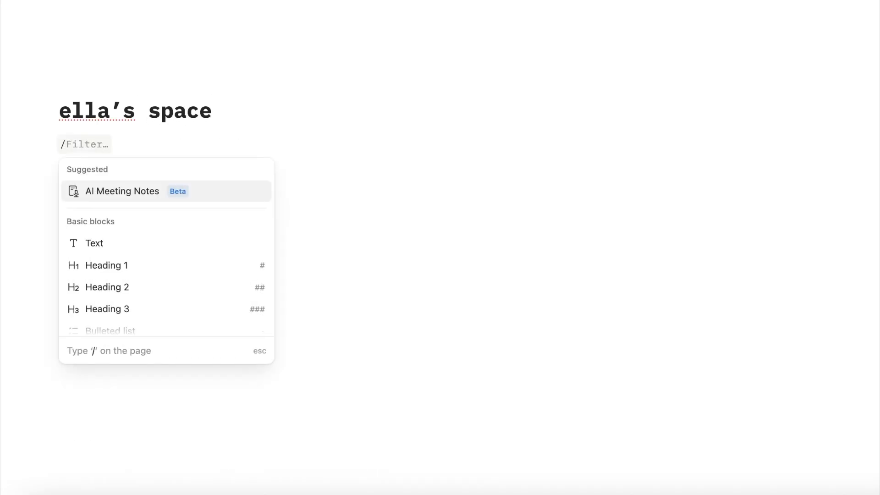
type("quot")
key("Return")
type("getting stuff done")
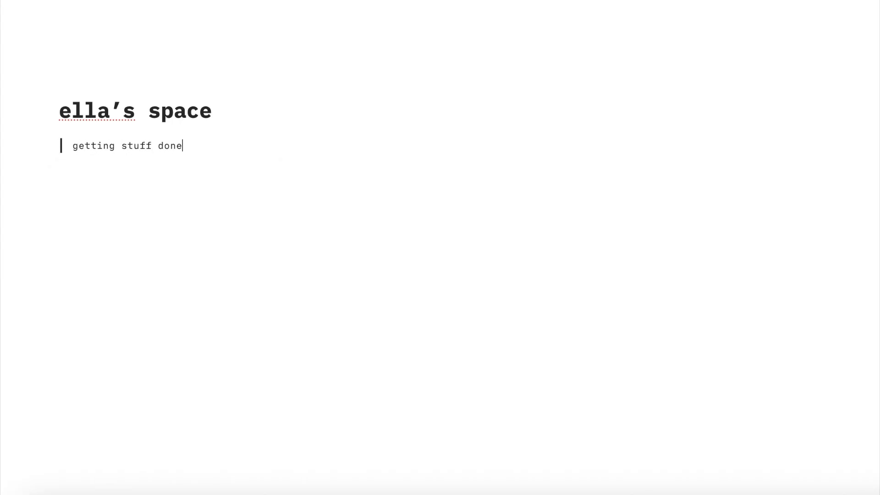
Step: Insert a three-column layout below the quote block
key("Return")
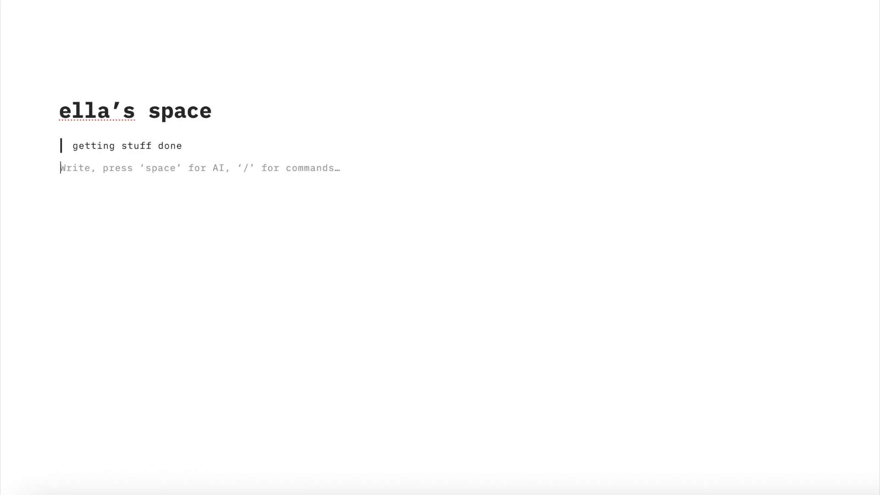
type("/")
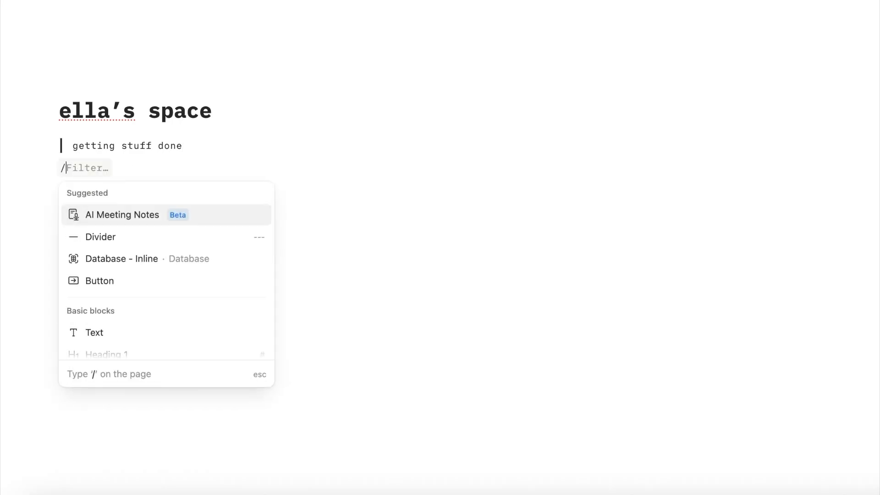
type("col")
key("Down")
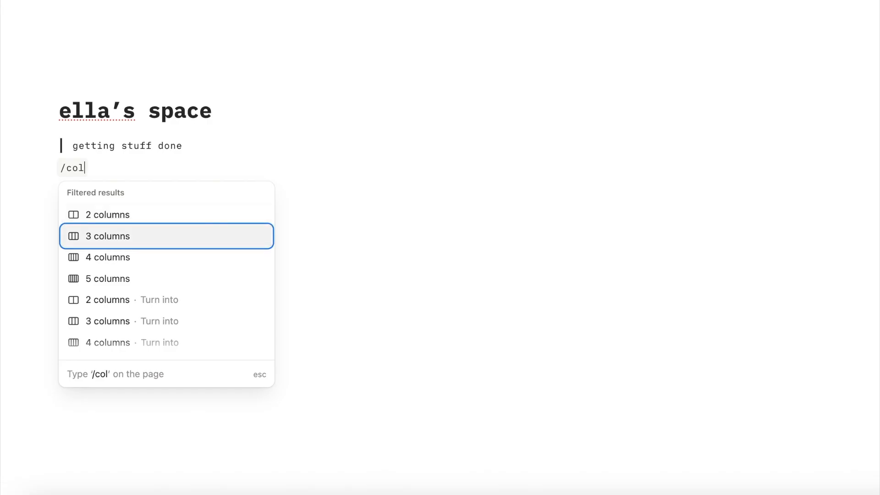
key("Return")
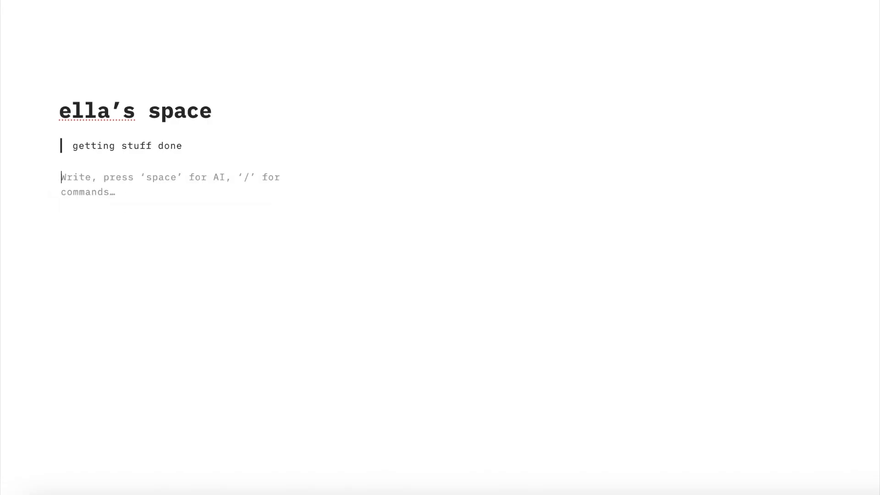
Step: Place the arched book image in a narrowed first column and add a divider below it
left_click_drag(856, 161, 100, 164)
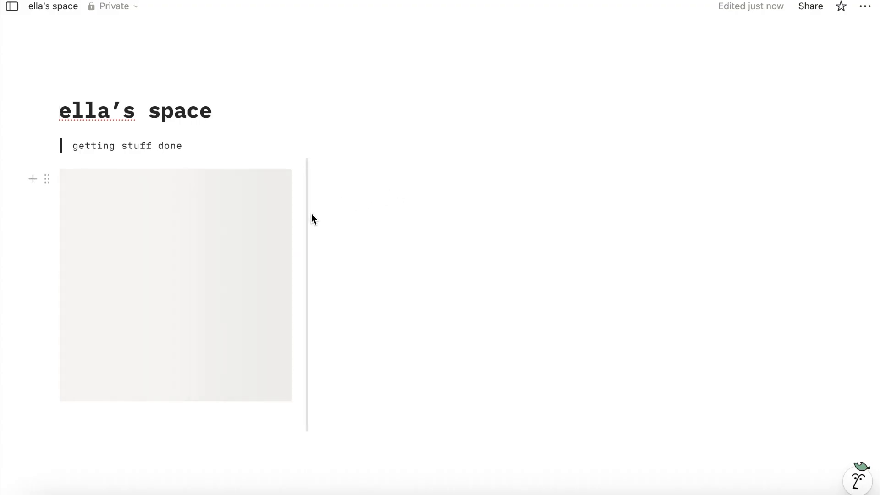
left_click_drag(306, 215, 193, 211)
key("Return")
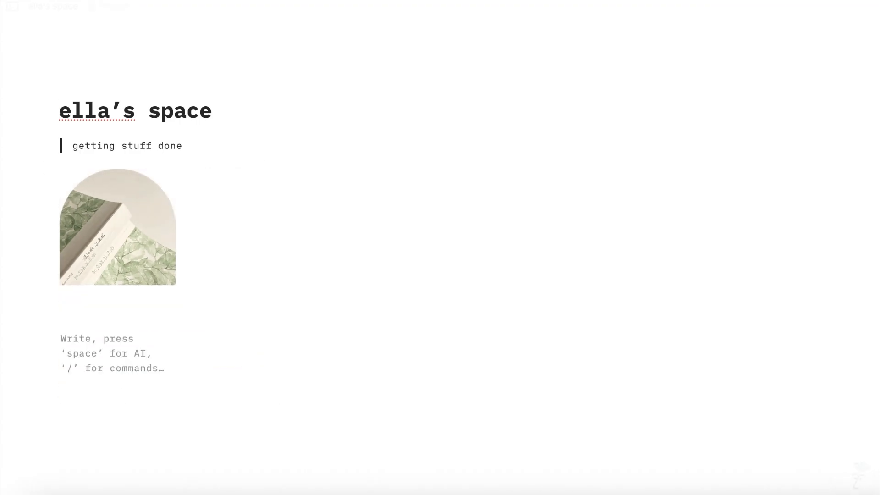
type("/div")
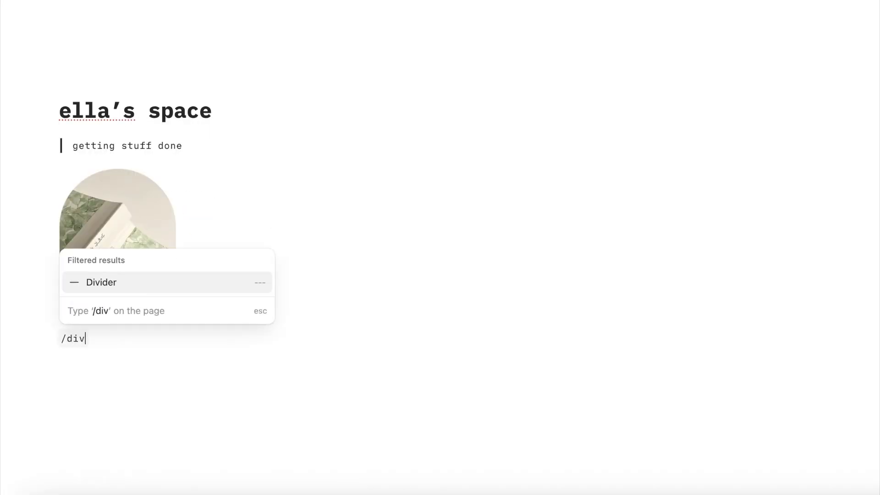
key("Return")
Step: Insert the "pages" script image and position it in the first column between the arched image and the divider
left_click_drag(877, 202, 487, 185)
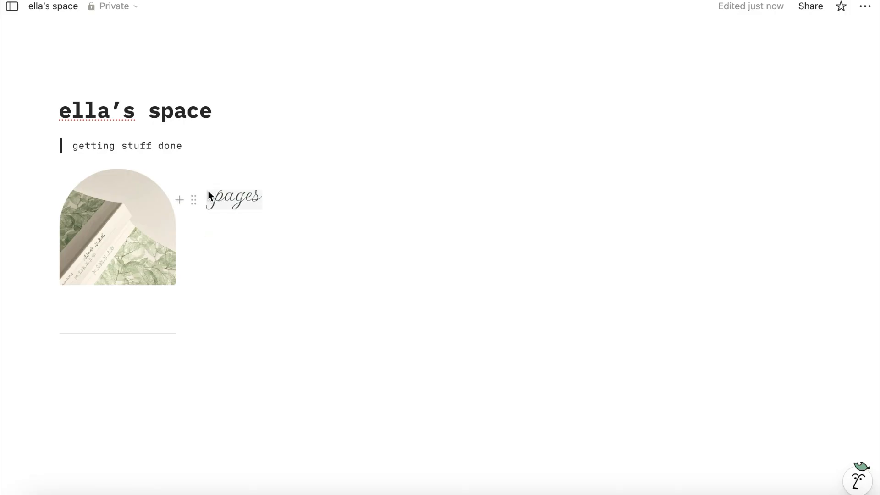
left_click_drag(196, 198, 92, 308)
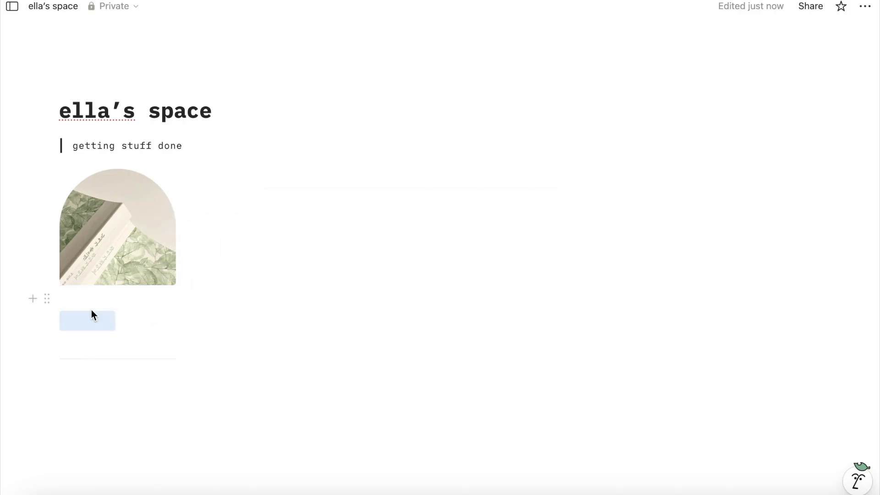
left_click(88, 344)
key("super+shift+Up")
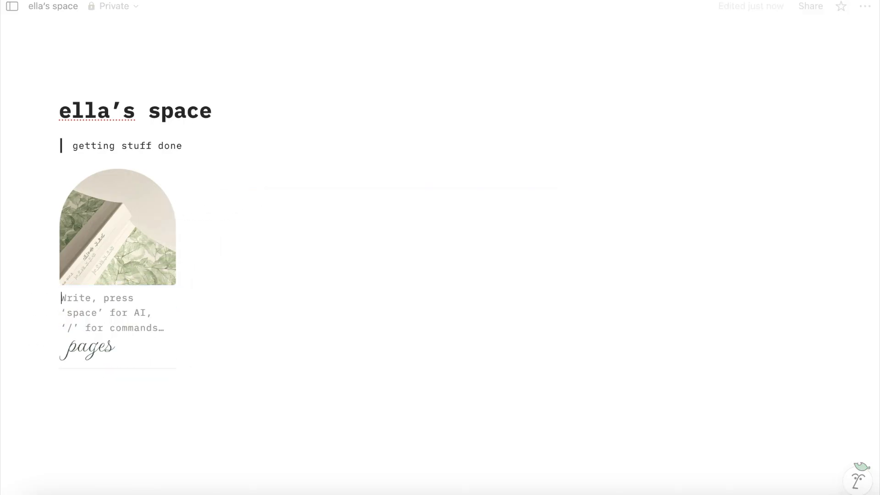
key("super+shift+Down")
Step: Add the "my dashboard" script image to the second column, shrunk to less than half the column width and center-aligned
left_click_drag(383, 209, 372, 183)
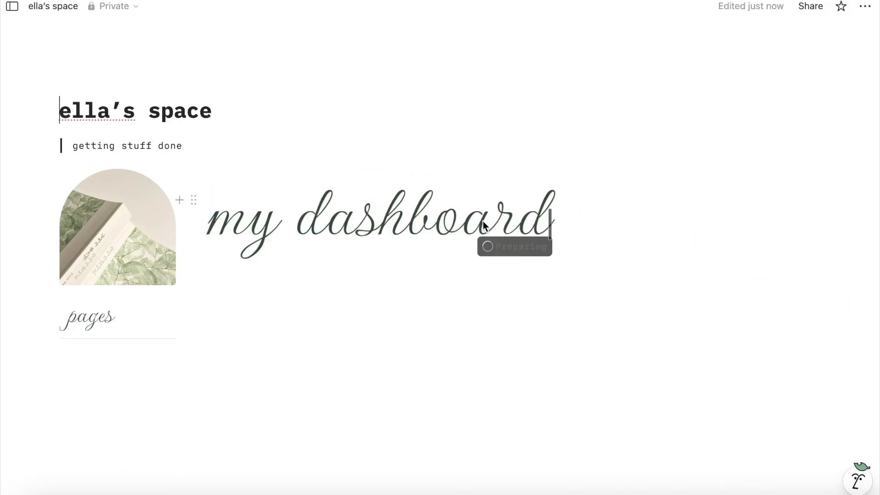
left_click_drag(532, 222, 353, 207)
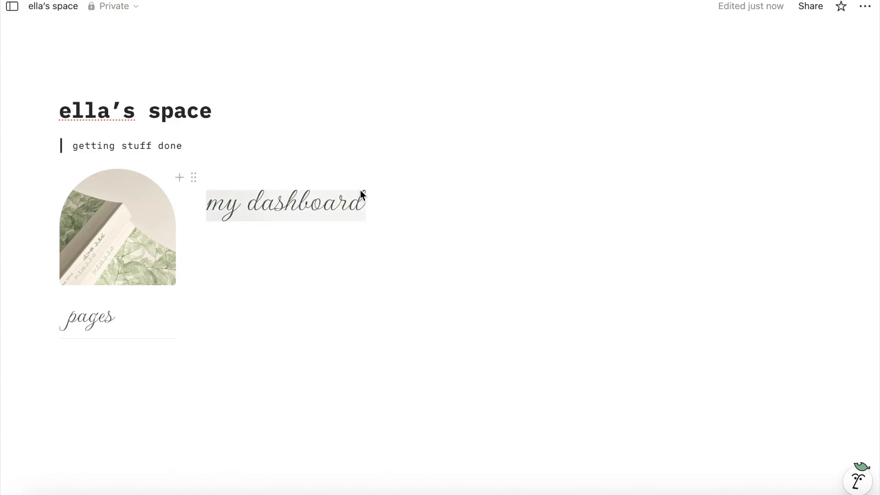
left_click(359, 198)
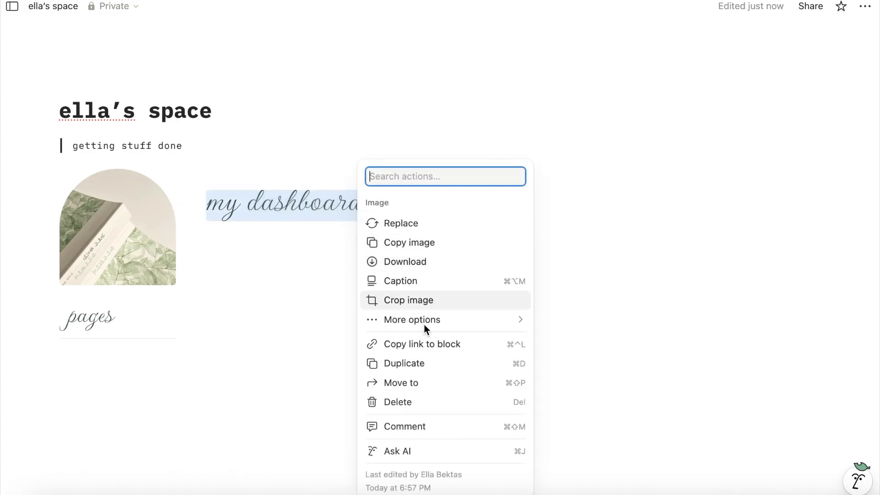
mouse_move(431, 321)
mouse_move(596, 280)
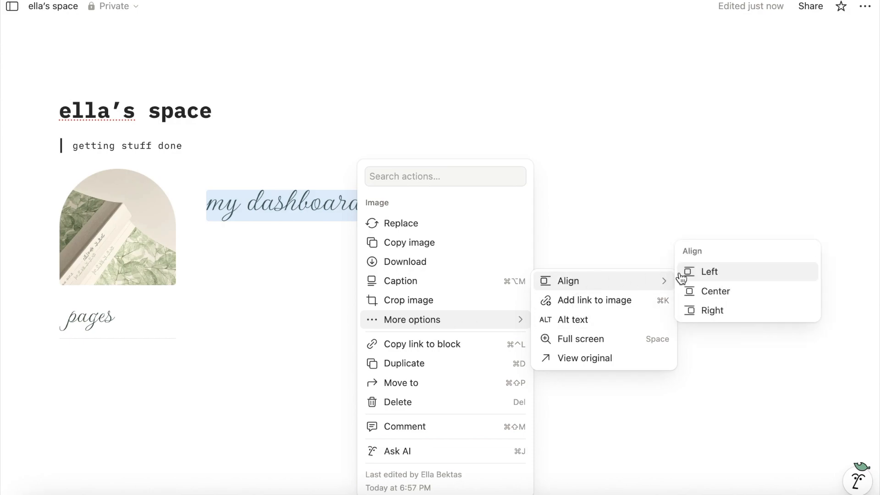
left_click(716, 291)
Step: Insert an inline database below the "my dashboard" image and title it "TasksDatabase"
left_click(412, 227)
type("/data")
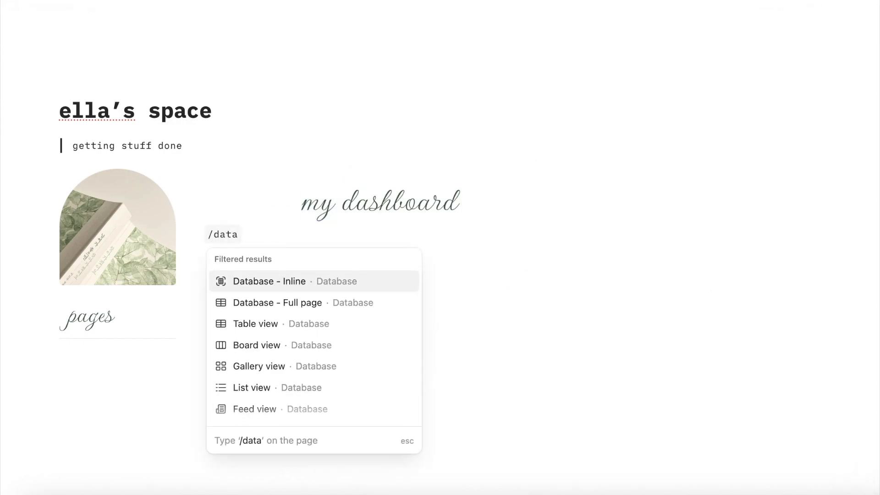
key("Return")
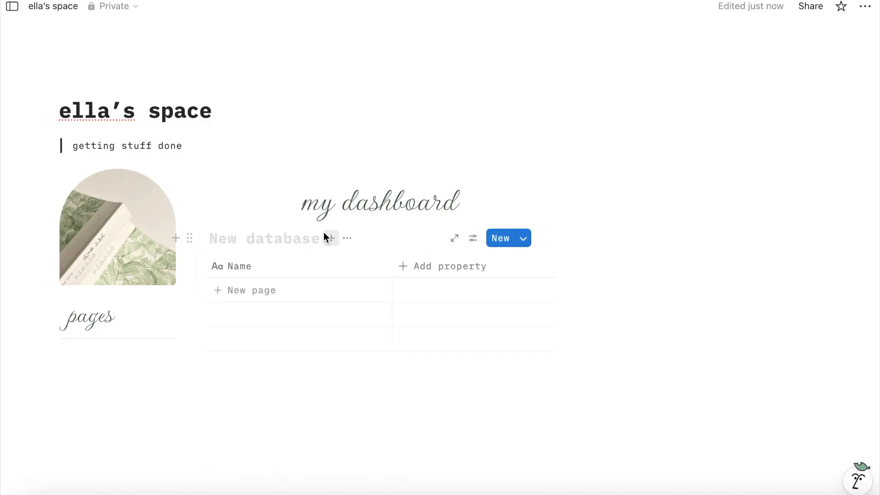
type("Tasks")
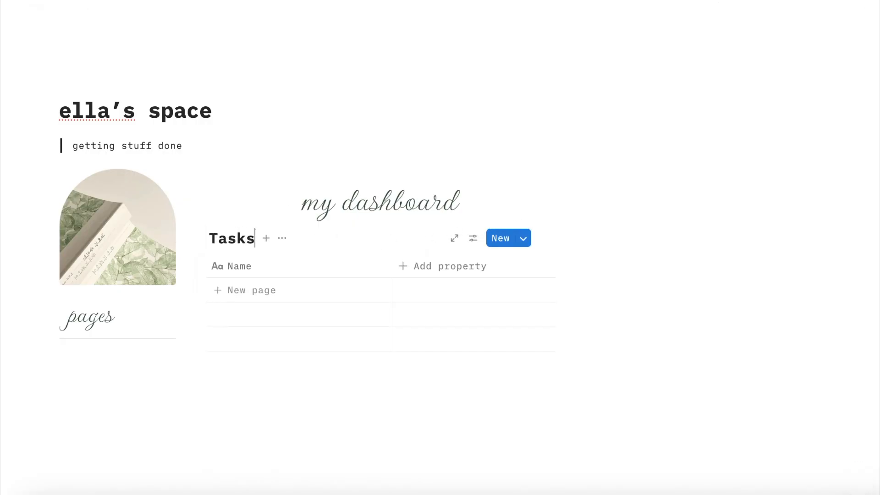
type("Database")
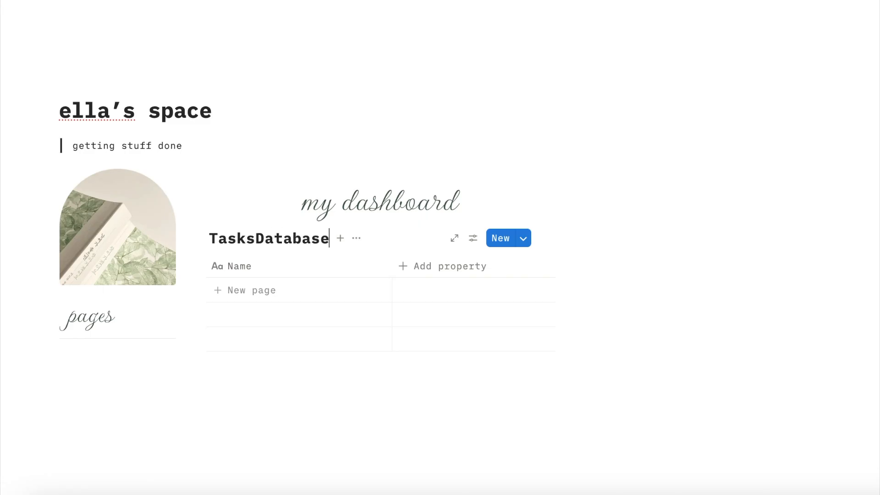
Step: Rename the database's Name property to "task" and give it the sparkles icon
left_click(254, 269)
left_click(260, 292)
left_click_drag(260, 293, 231, 291)
type("task")
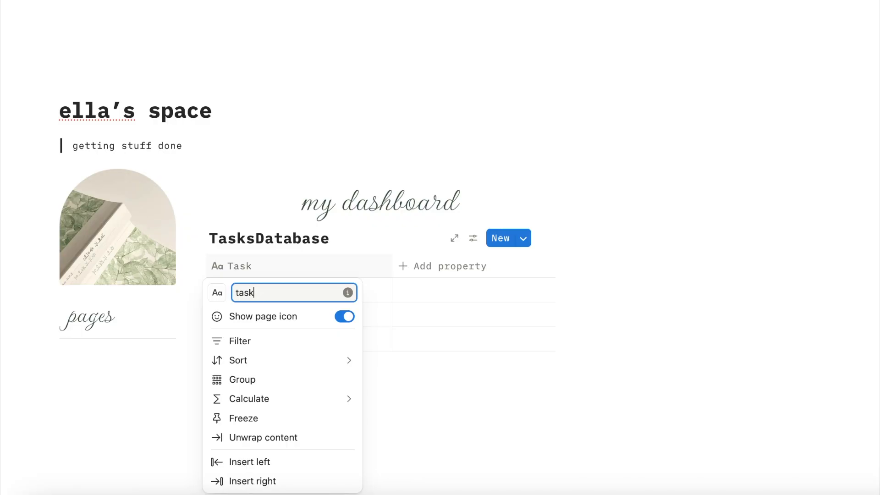
left_click(215, 294)
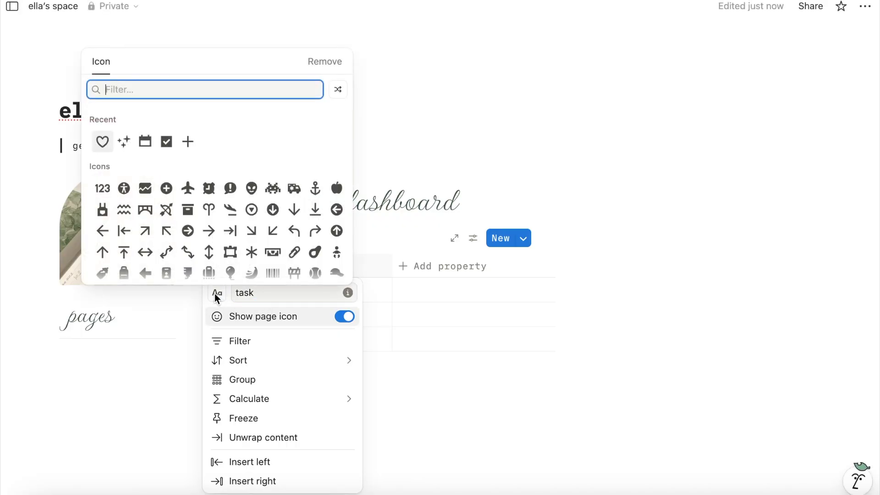
left_click(123, 140)
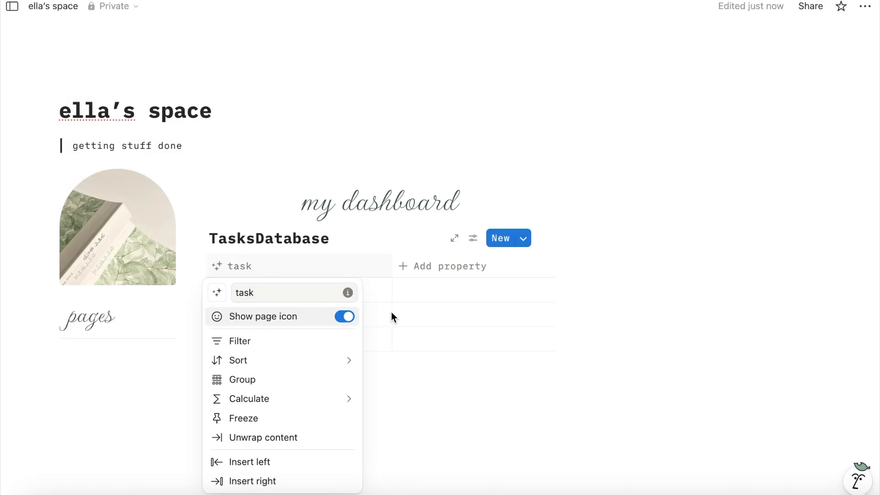
Step: Add a checkbox property named "done" to the tasks database as a narrow first column, ahead of the task column
left_click(409, 264)
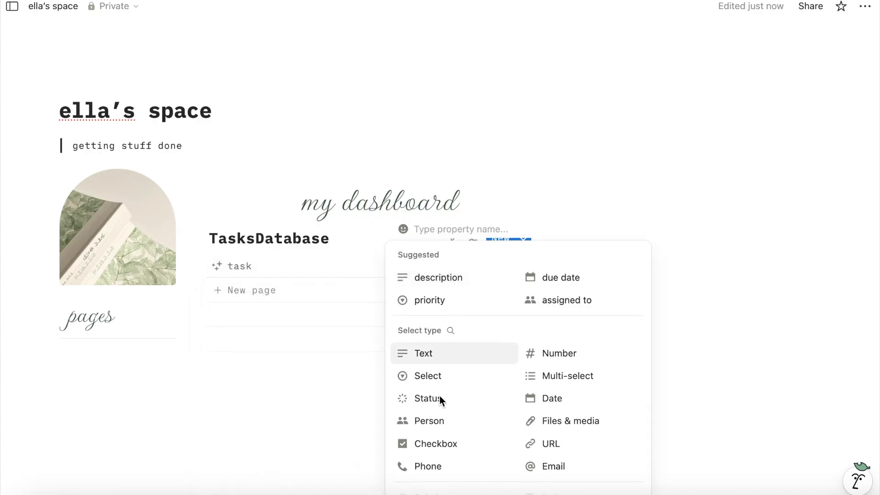
left_click(438, 443)
left_click(444, 269)
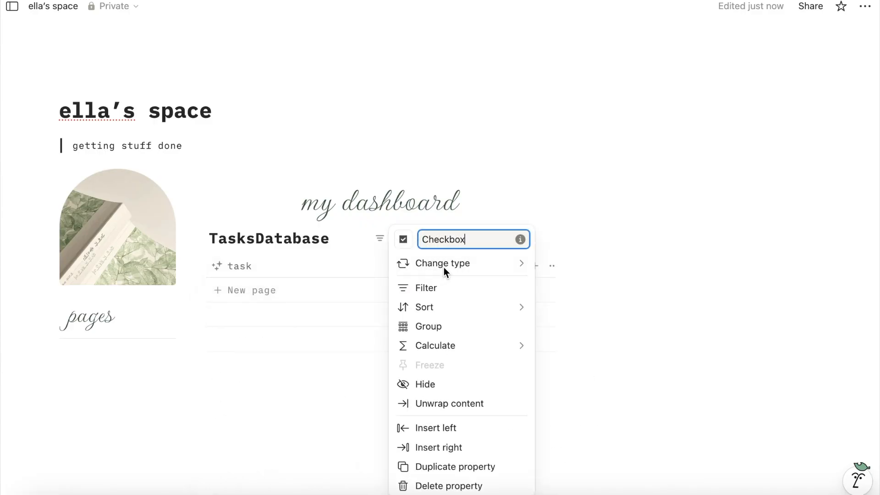
left_click_drag(462, 248, 427, 238)
type("done")
key("Return")
left_click_drag(394, 271, 243, 280)
left_click_drag(330, 265, 223, 264)
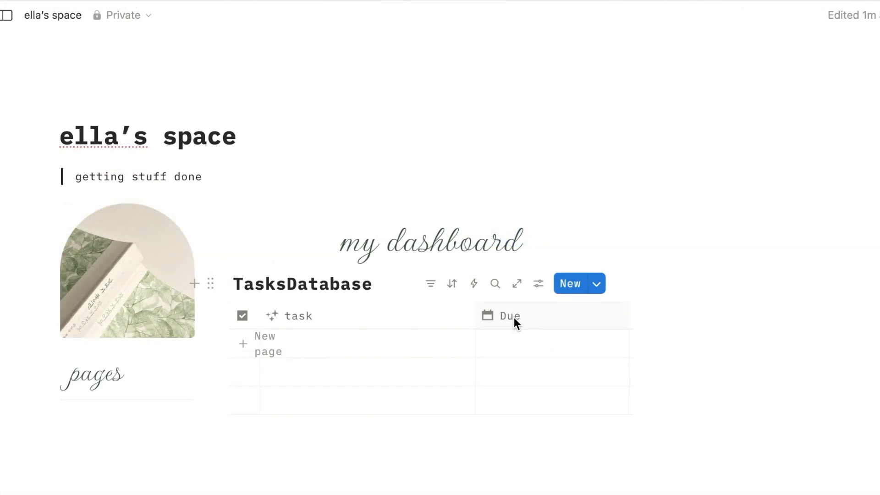
Step: Rename the database's date property to lowercase "due"
left_click(515, 323)
mouse_move(546, 275)
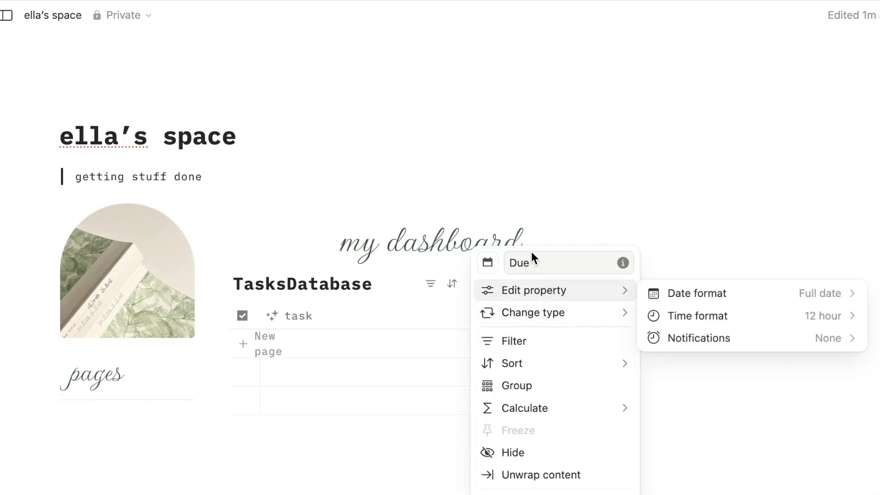
double_click(511, 261)
key("BackSpace")
type("due")
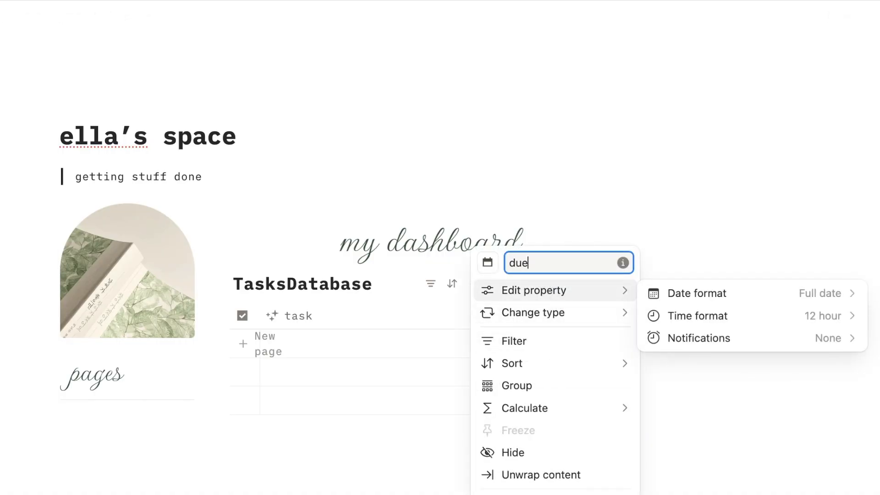
left_click(420, 434)
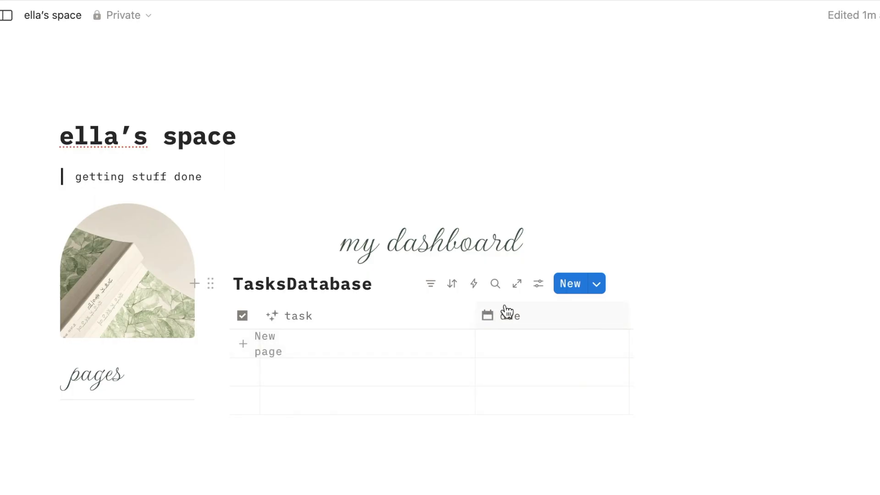
Step: Widen the page column holding the dashboard, and widen the database's task column to fill most of the added space
left_click_drag(650, 275, 796, 277)
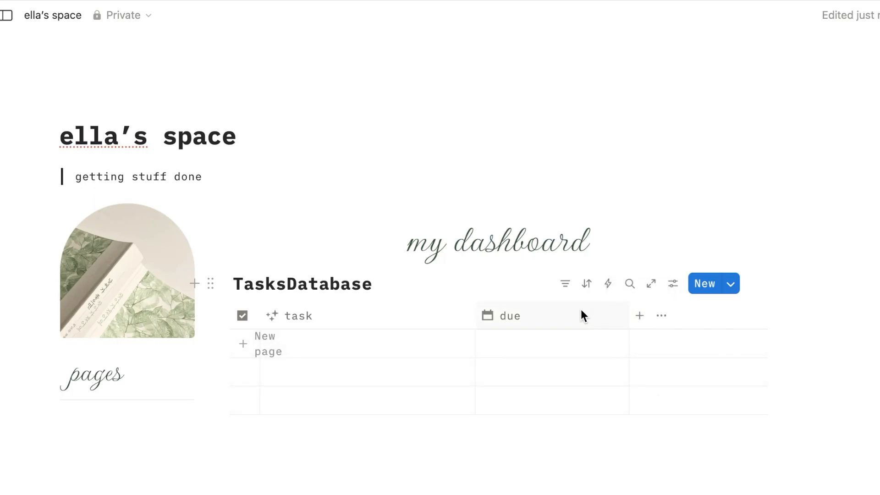
left_click(477, 320)
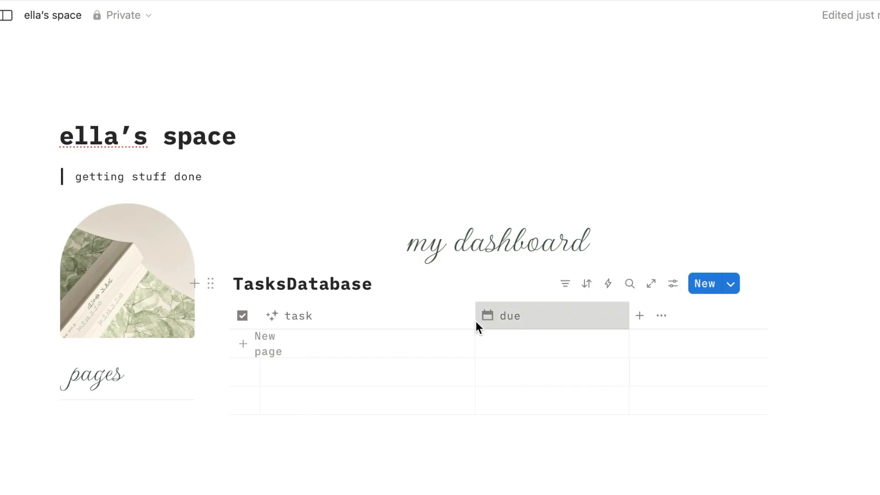
left_click(452, 320)
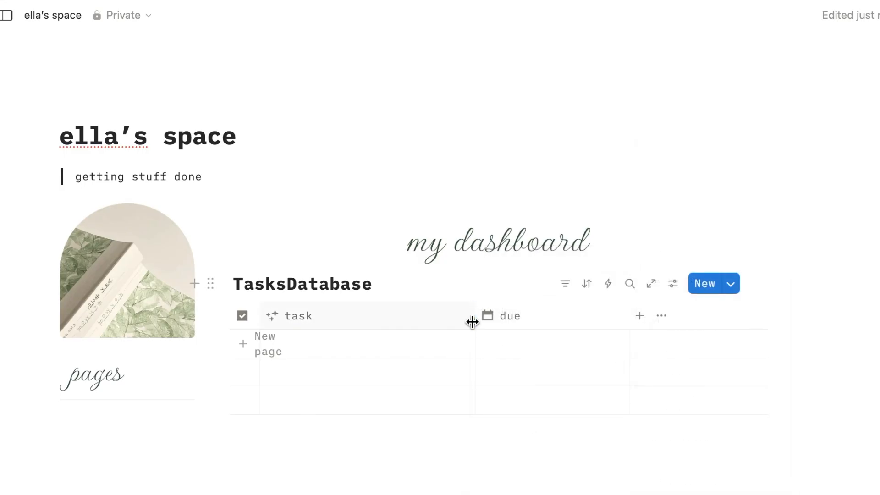
left_click_drag(474, 322, 592, 325)
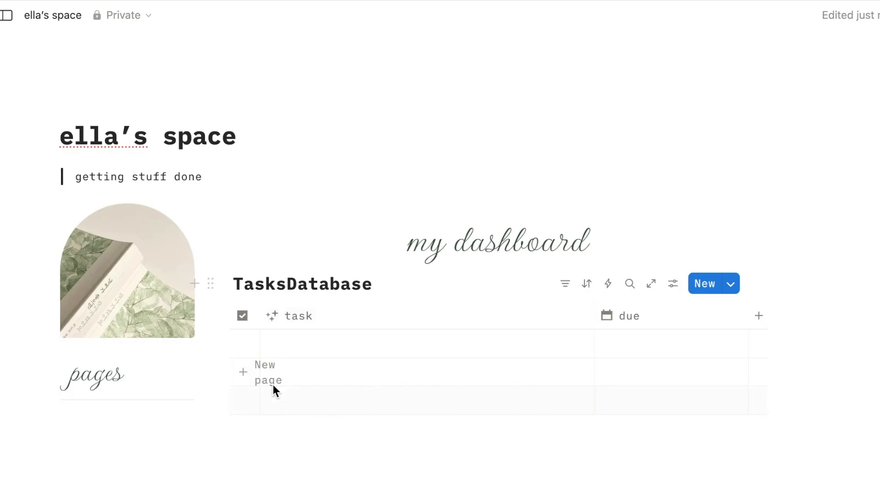
Step: Add a new entry to the tasks database titled "my first task"
left_click(269, 351)
type("my fir")
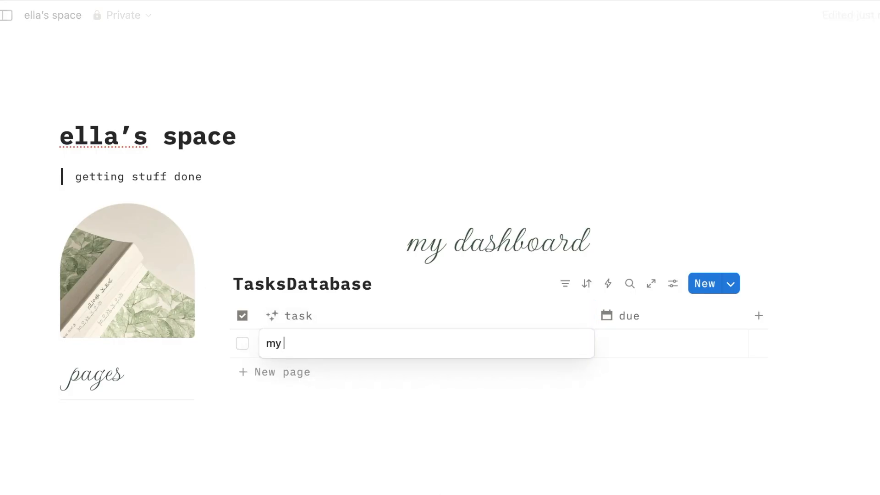
type("st task")
key("Return")
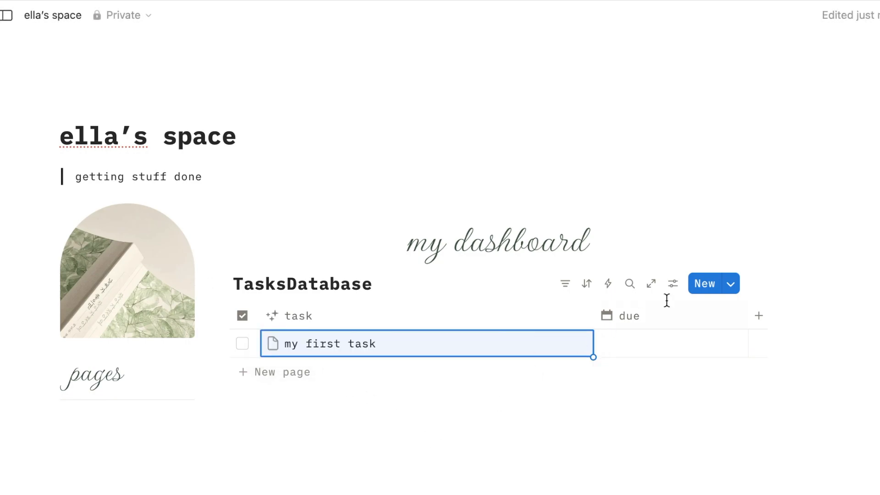
Step: Turn off page icons in the table view's layout and set its load limit to 10
left_click(583, 285)
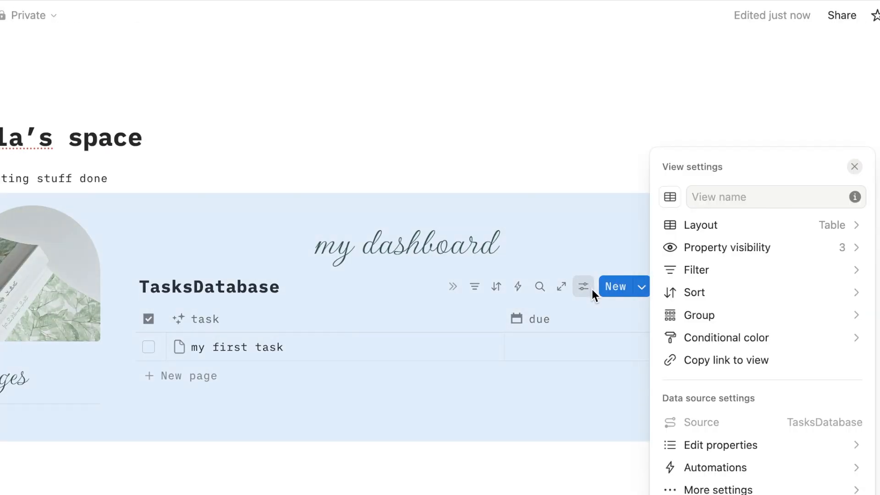
left_click(714, 230)
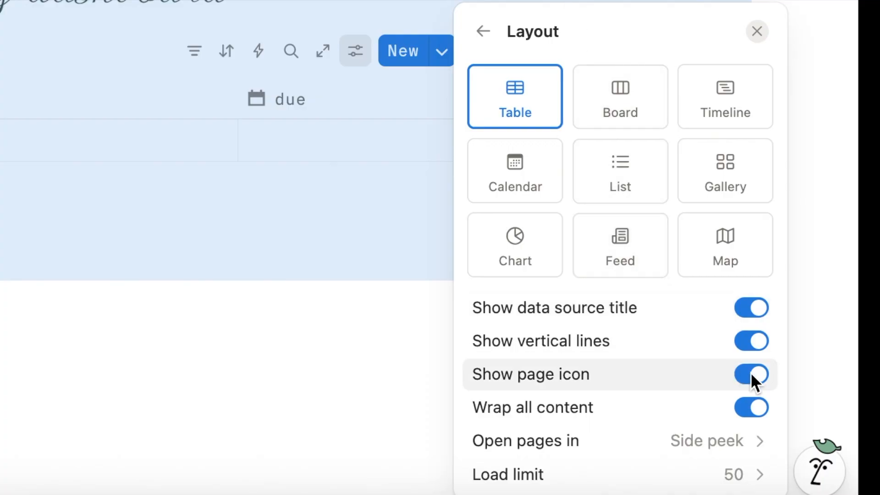
left_click(753, 375)
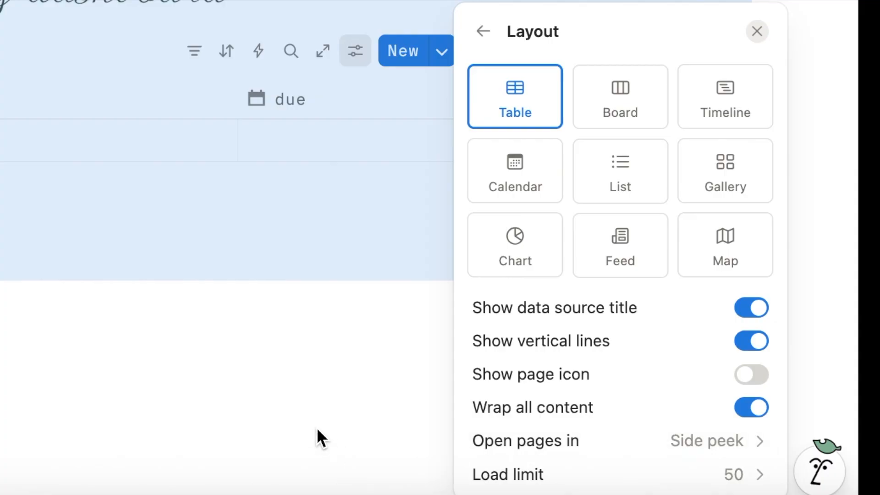
left_click(662, 473)
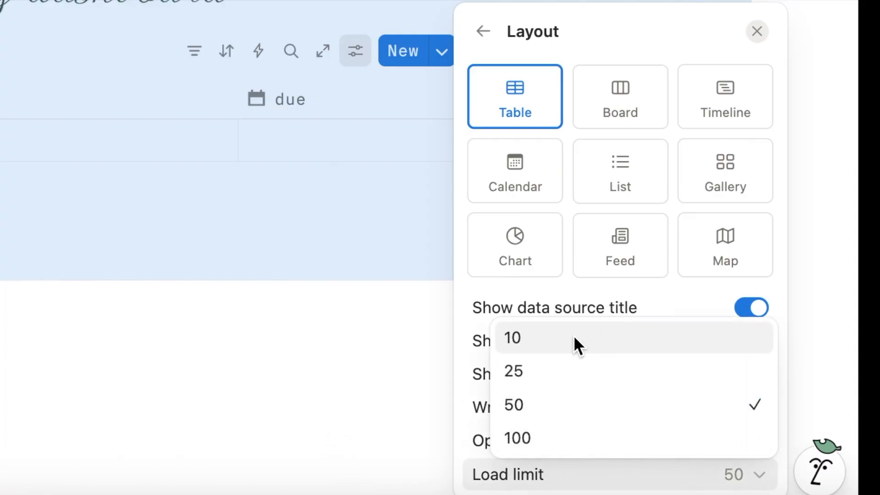
left_click(573, 335)
left_click(153, 316)
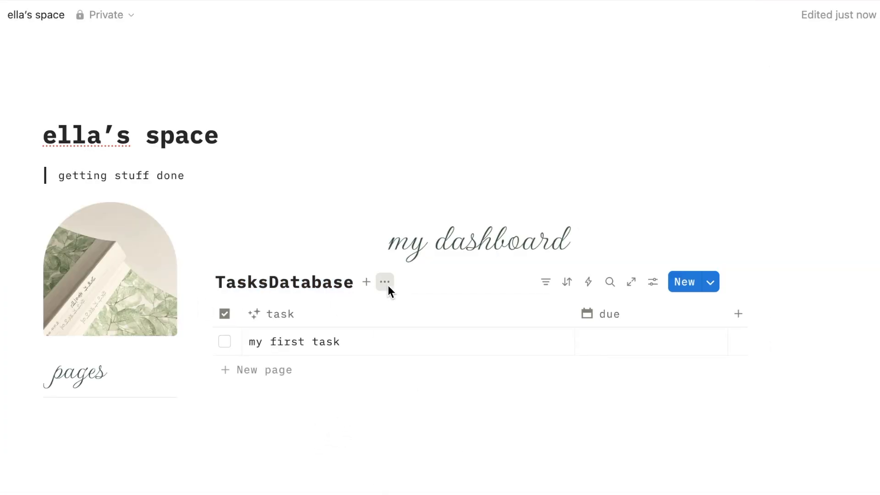
Step: Hide the database title and rename its table view to "tasks" with the checked-box icon
left_click(387, 283)
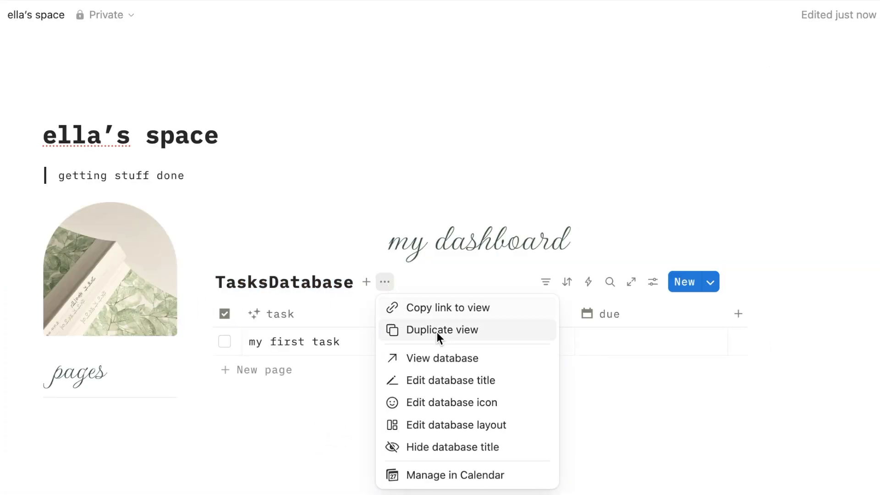
left_click(456, 441)
left_click(257, 285)
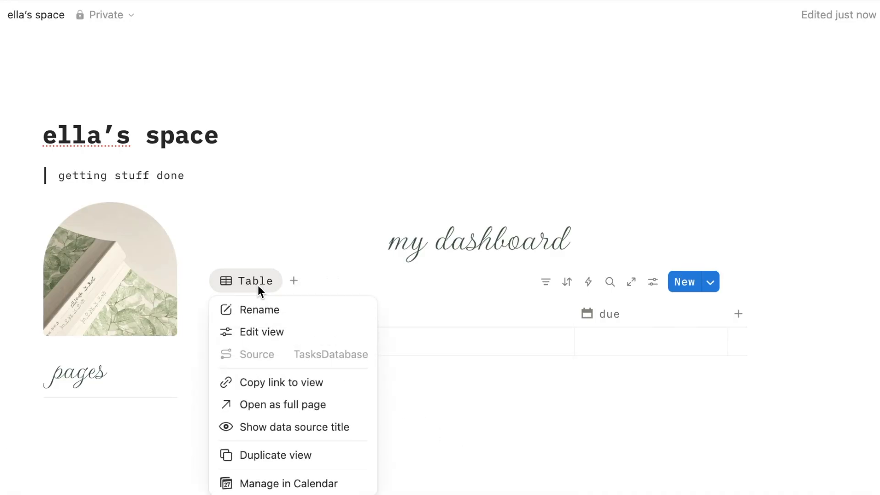
left_click(268, 316)
type("ta")
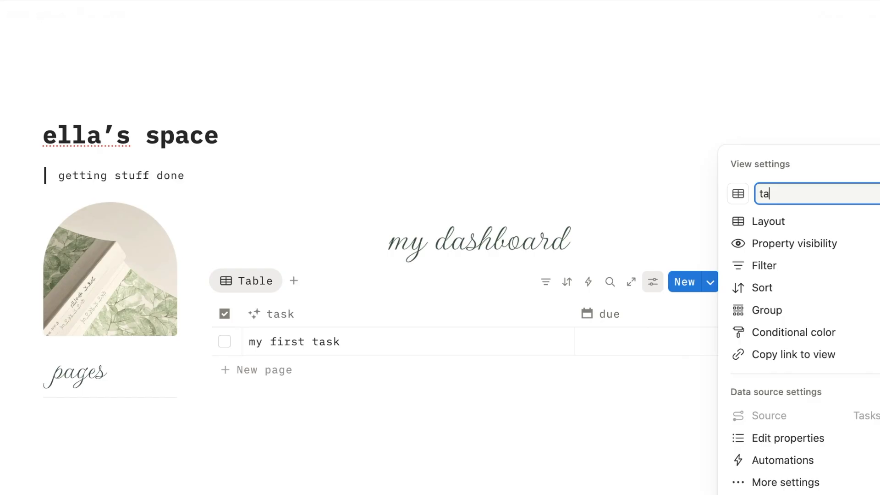
type("sks")
left_click(730, 196)
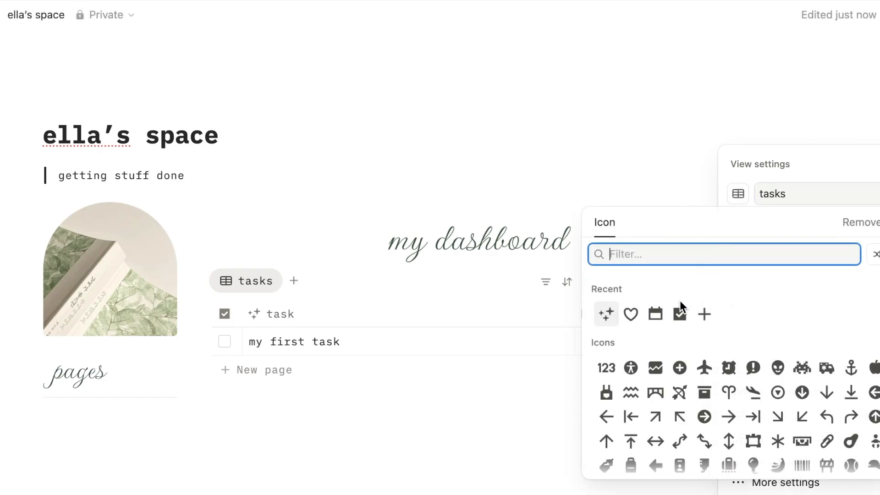
left_click(680, 314)
left_click(489, 395)
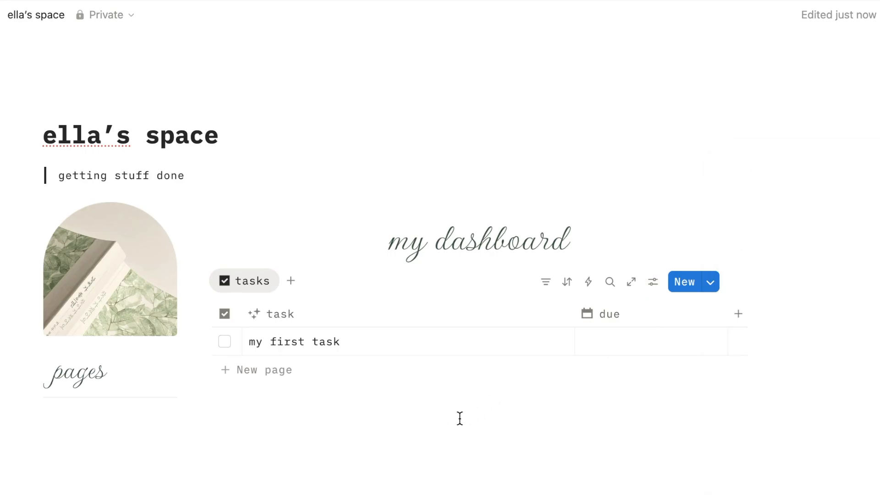
Step: Insert quick actions.png in a new third column beside the "my dashboard" image, shrunk to about four-fifths of the column width
scroll(373, 346, "down", 1)
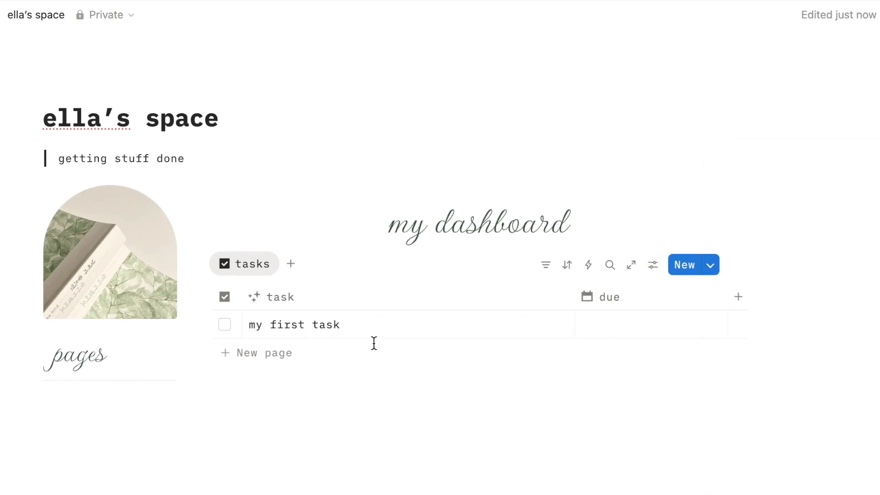
left_click(524, 263)
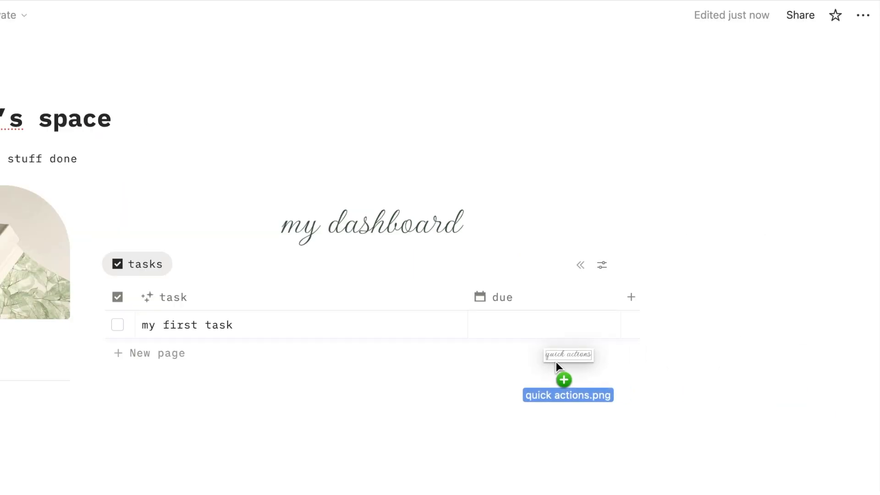
left_click_drag(557, 362, 736, 218)
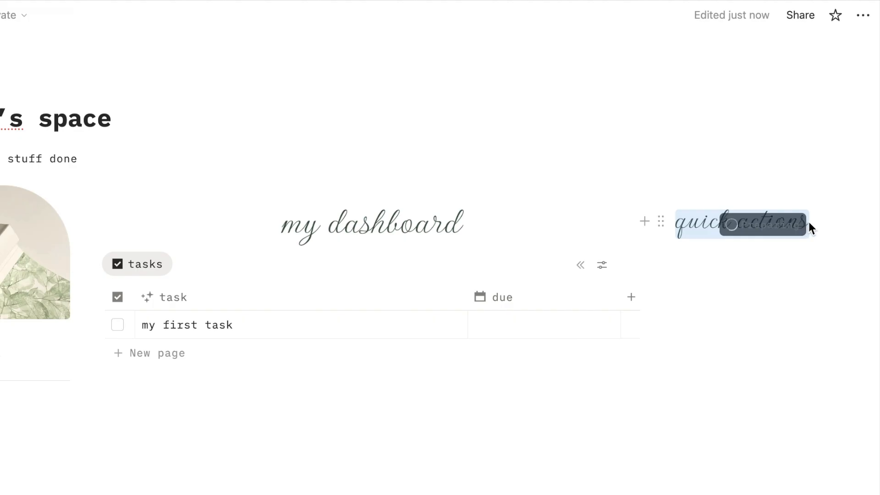
left_click_drag(808, 222, 775, 220)
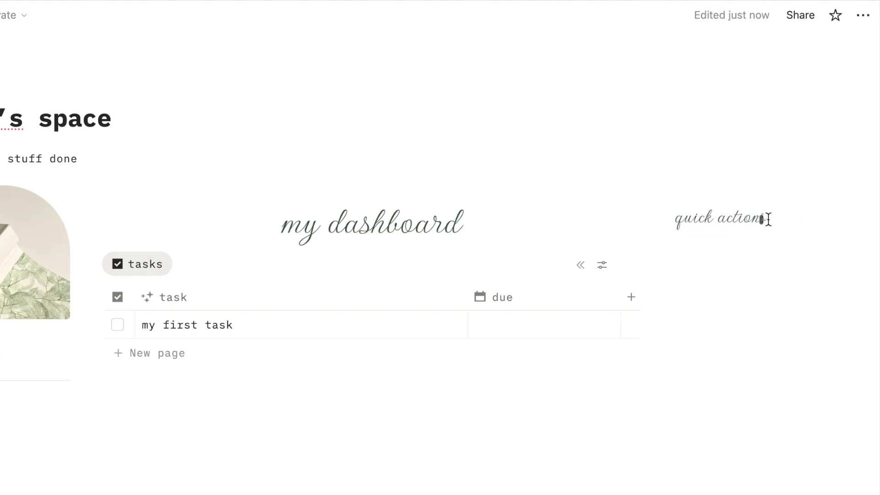
left_click_drag(762, 220, 783, 223)
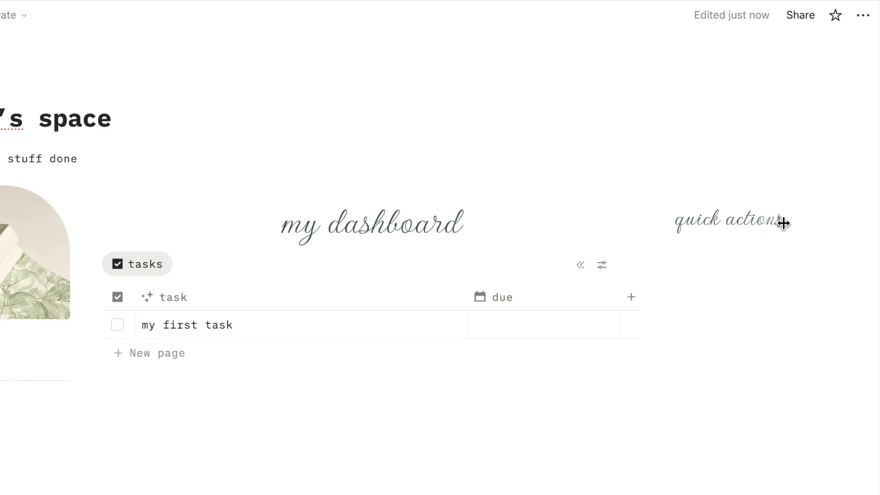
Step: Insert a divider below the "quick actions" image
left_click(761, 252)
type("/div")
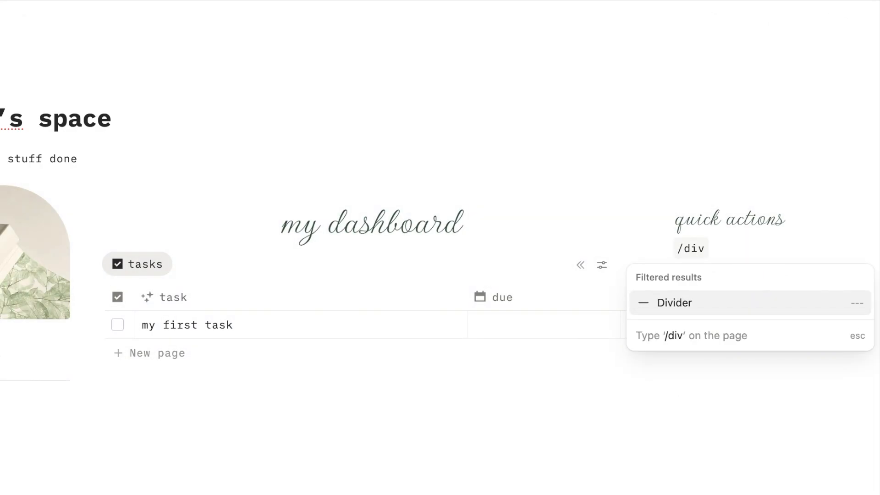
key("Return")
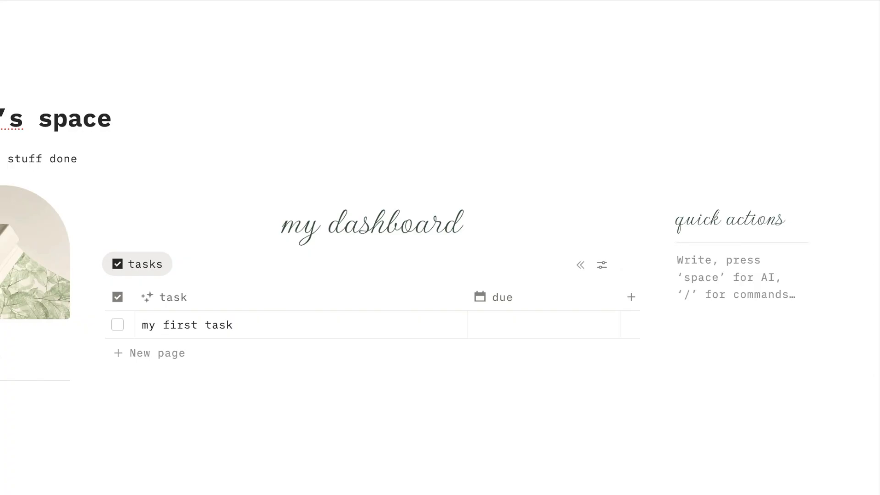
Step: Insert a button below the quick actions divider, leaving a blank line, with the plus icon and the name "new task"
key("Return")
type("/but")
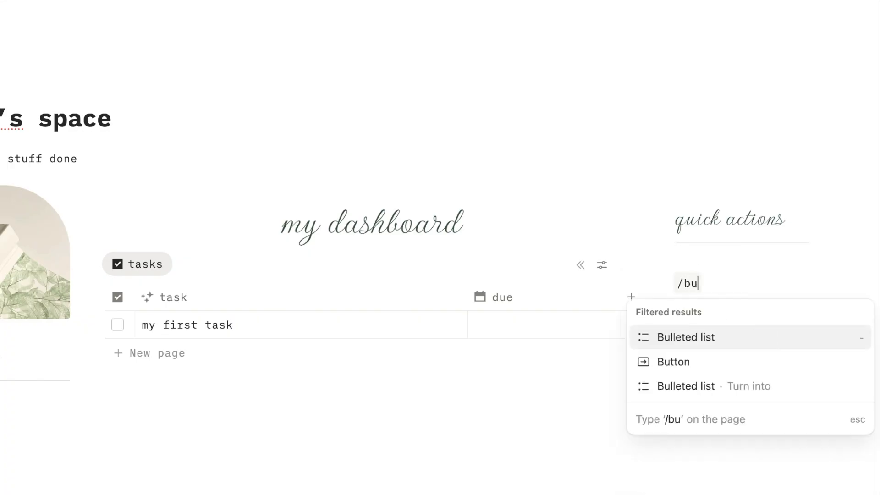
key("Return")
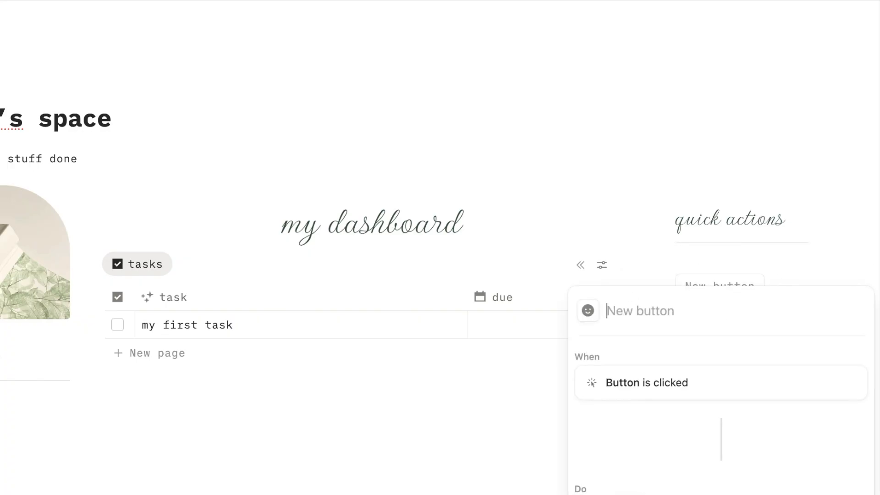
left_click(589, 311)
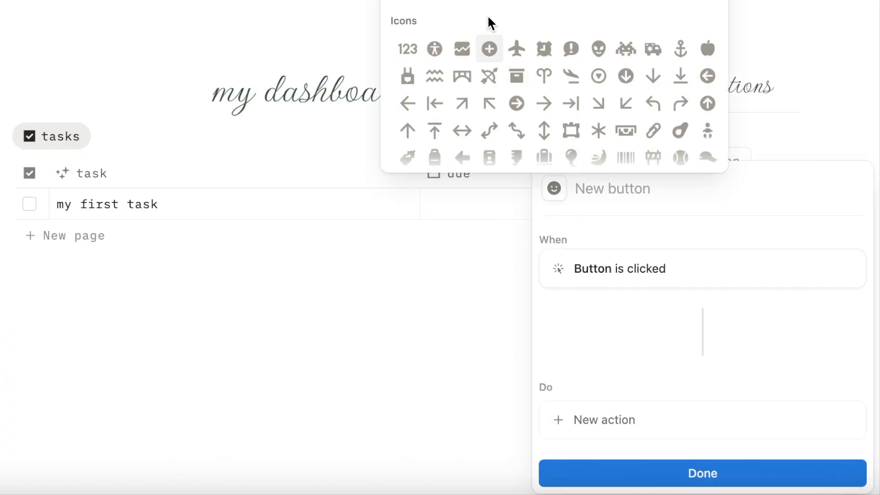
left_click(520, 1)
type("new task")
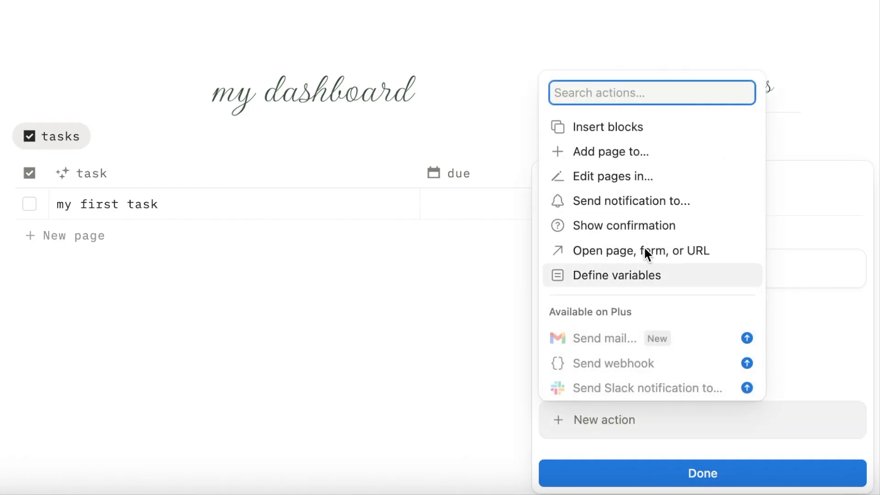
Step: Give the "new task" button an action that adds a page to TasksDatabase with due set to Time triggered
left_click(639, 155)
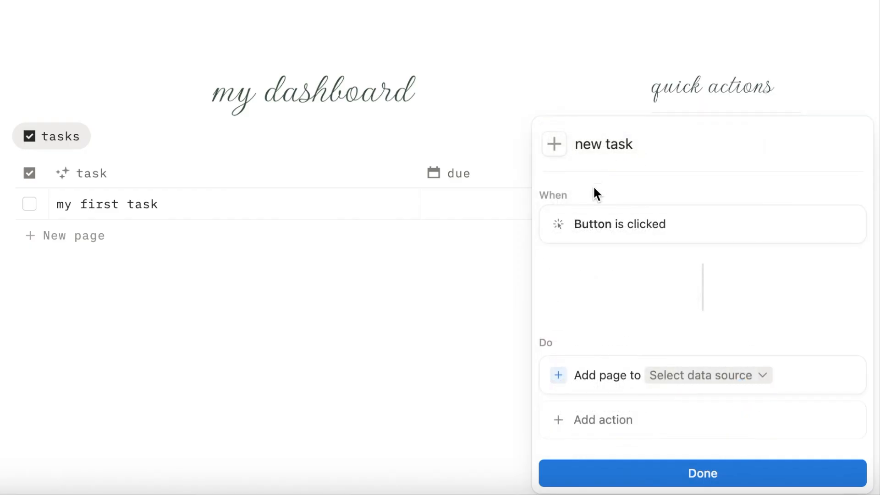
left_click(704, 381)
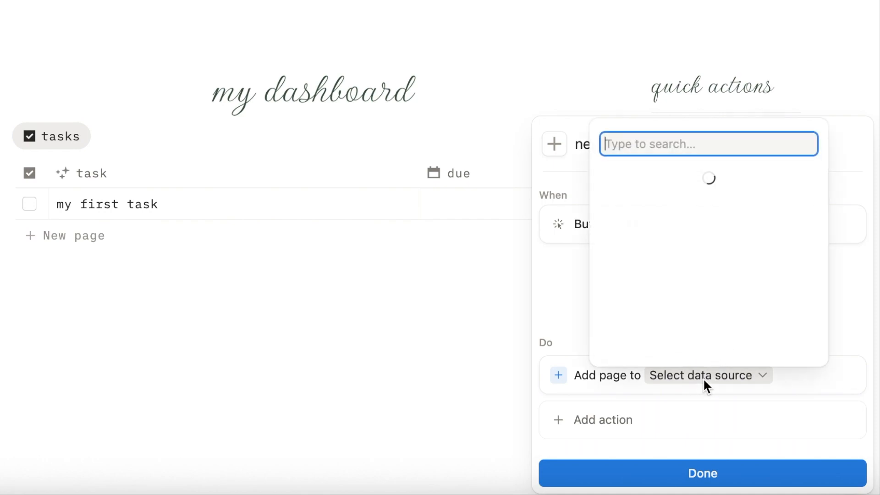
left_click(670, 172)
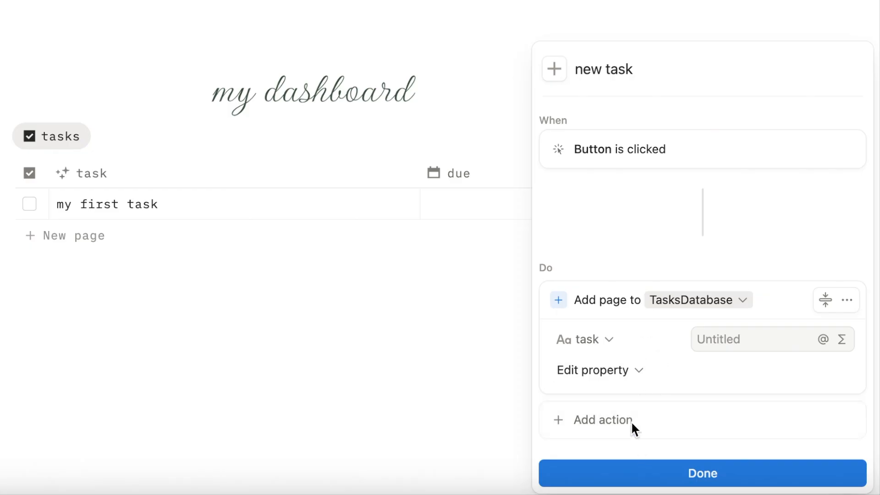
left_click(629, 372)
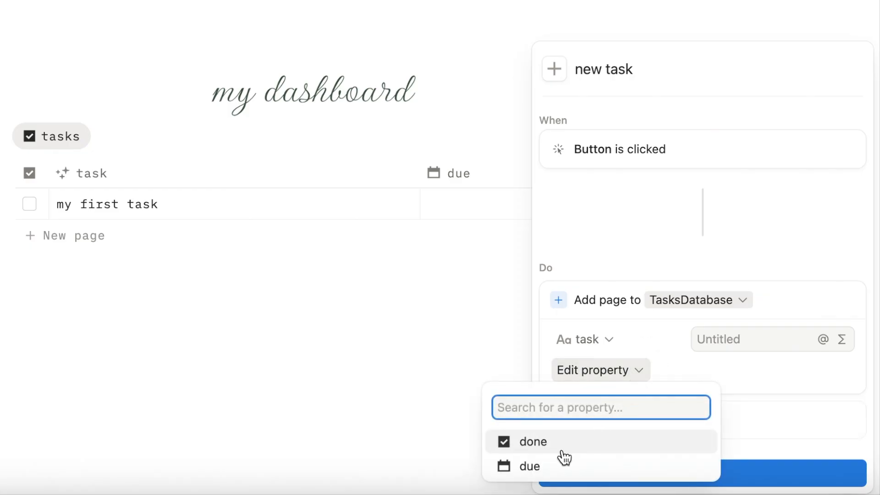
left_click(556, 466)
left_click(722, 340)
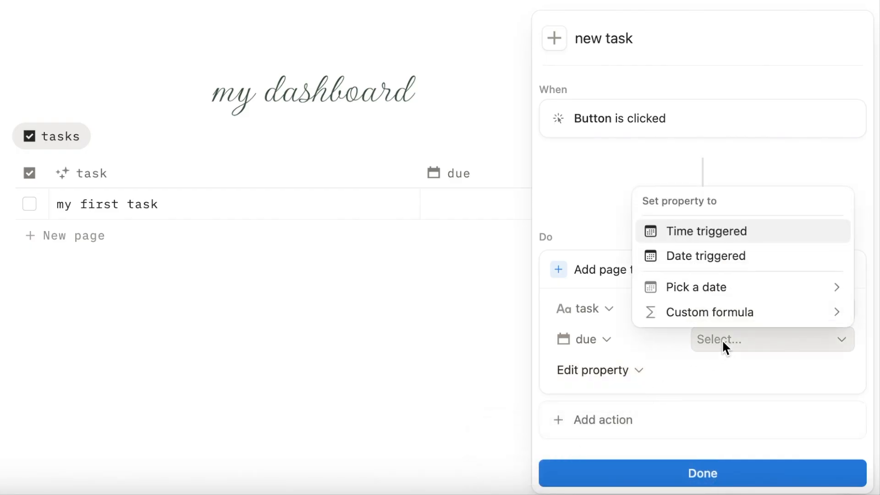
left_click(714, 232)
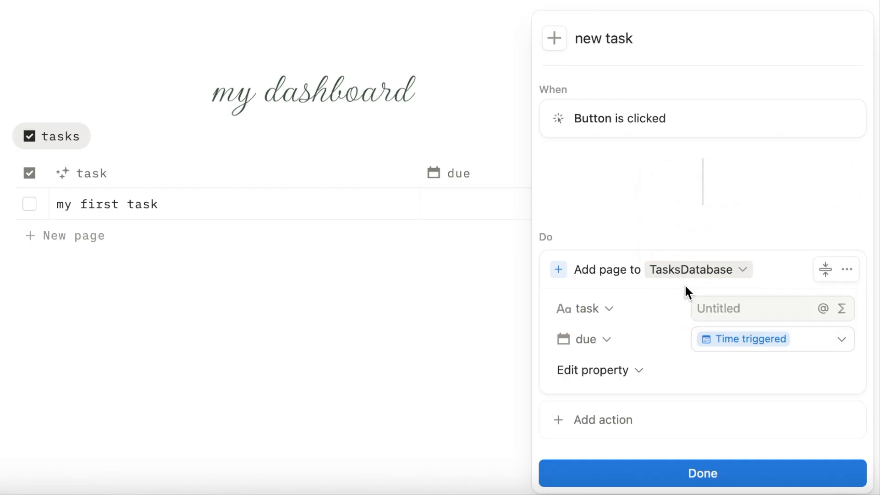
Step: Add a second button action that opens the added page in Side peek, and finish the button setup
left_click(592, 418)
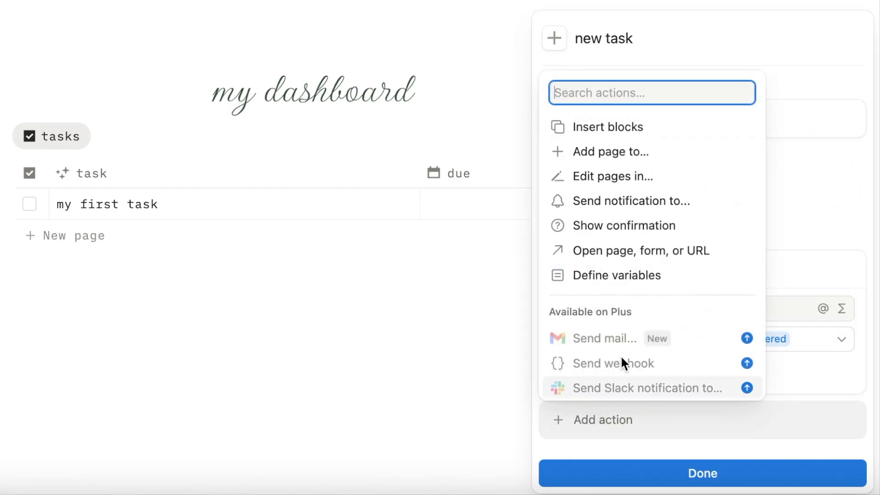
left_click(634, 254)
left_click(666, 374)
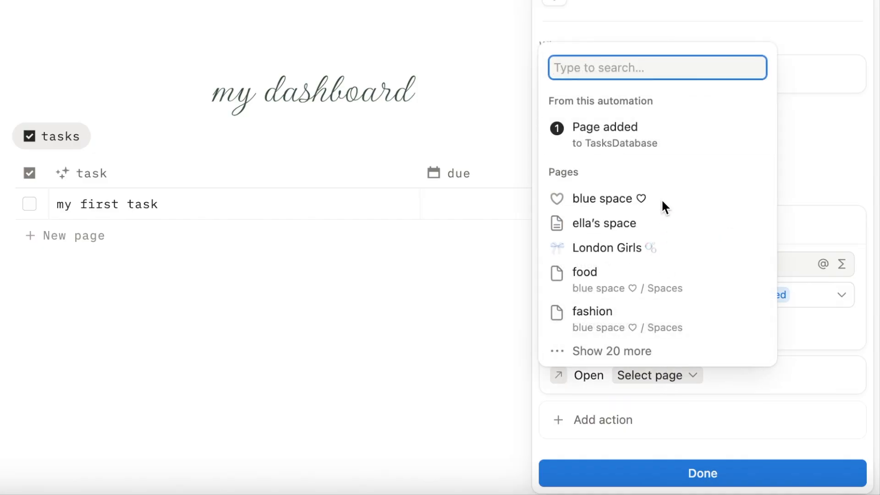
left_click(634, 143)
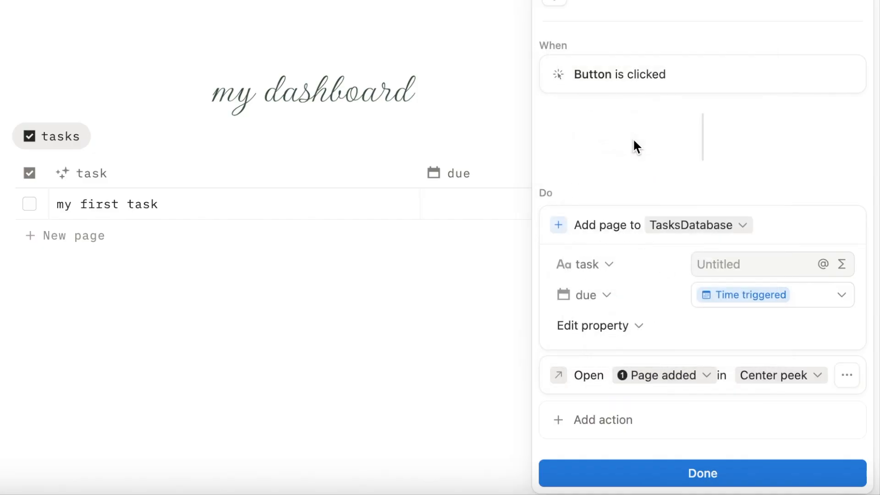
left_click(814, 377)
left_click(726, 230)
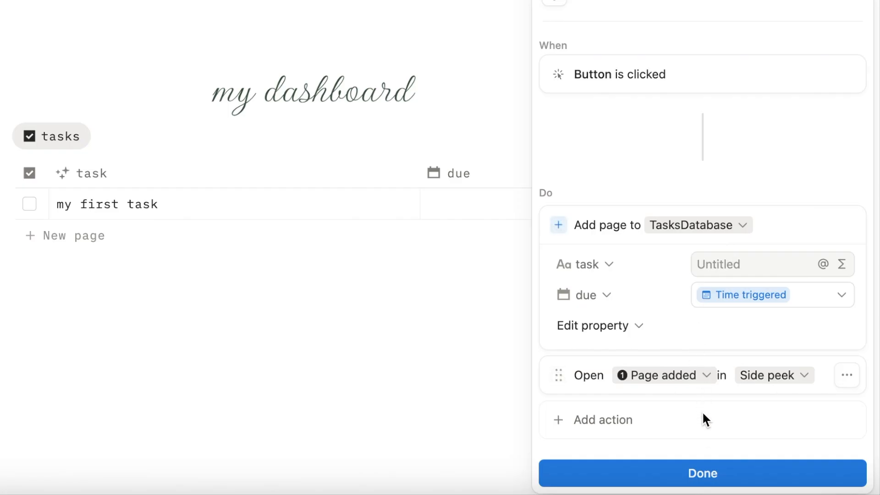
left_click(688, 479)
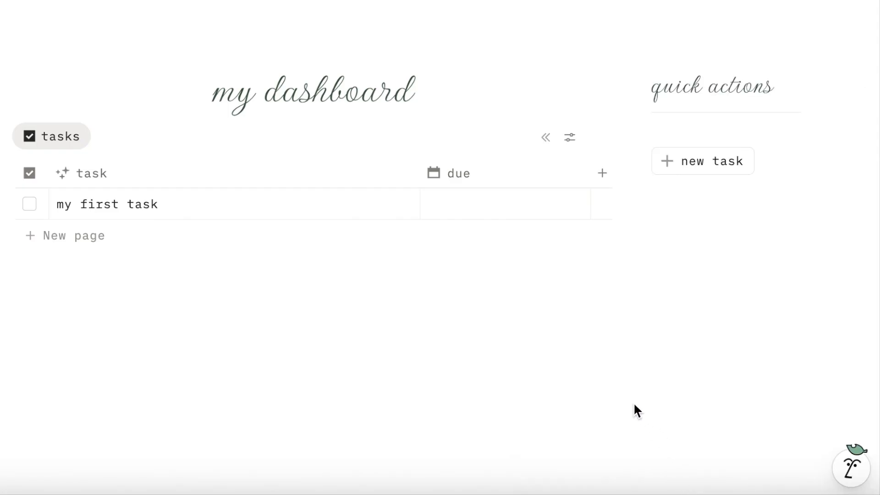
Step: Use the "new task" button to create a task named "second task", and close its page
left_click(692, 161)
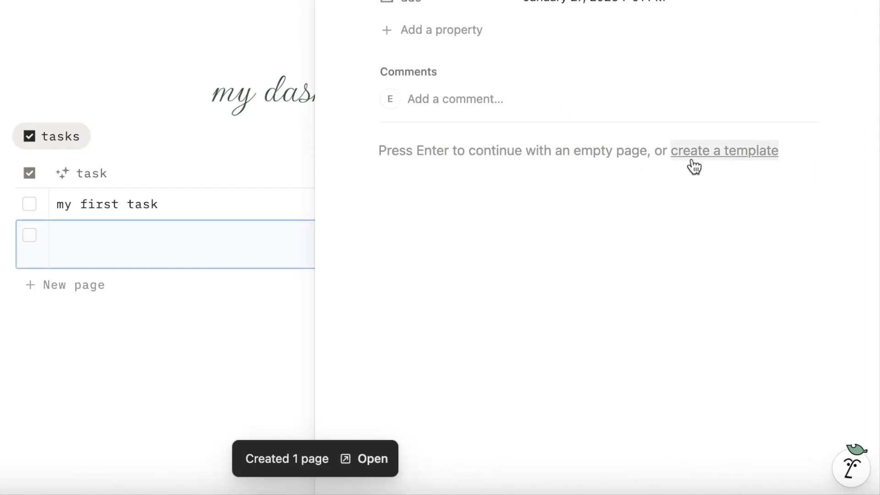
type("second task")
key("Return")
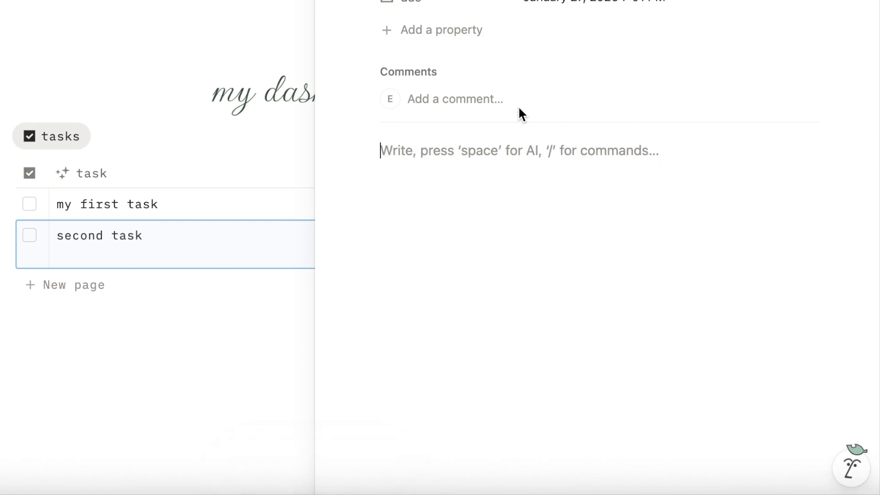
key("Escape")
Step: Insert an inline database below the tasks table and title it "Pillars"
scroll(444, 42, "up", 2)
type("/data")
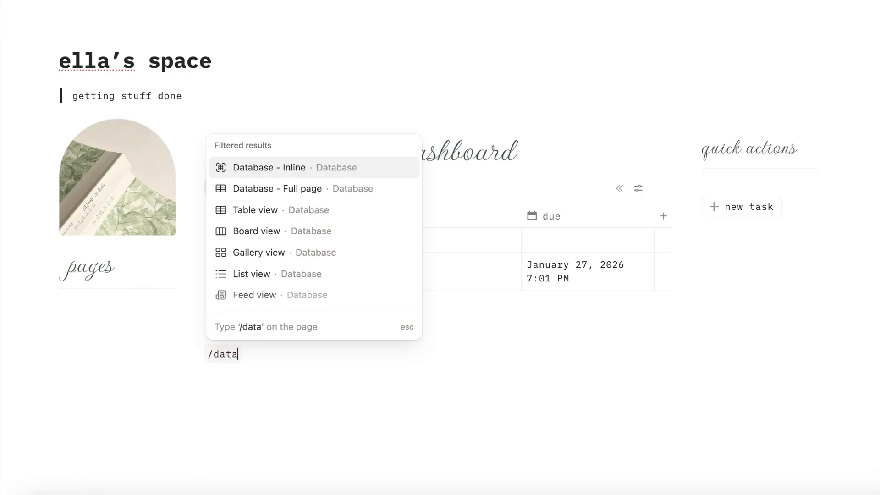
key("Return")
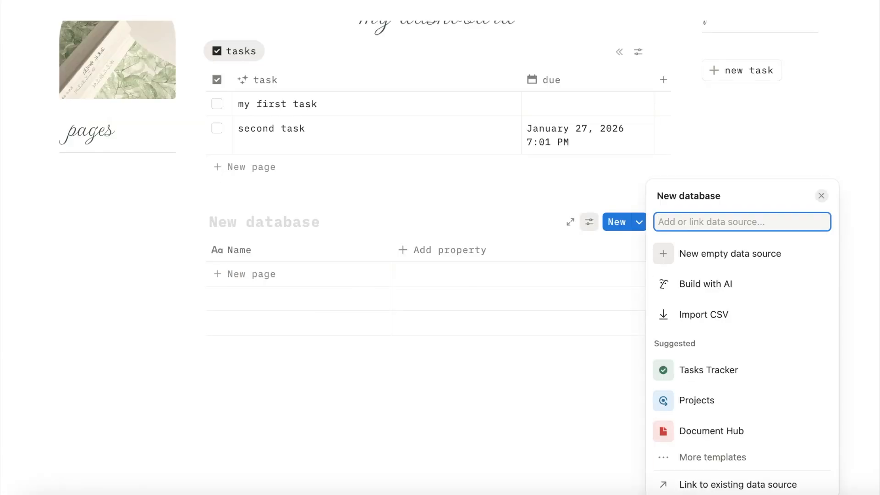
key("Escape")
type("Pillars")
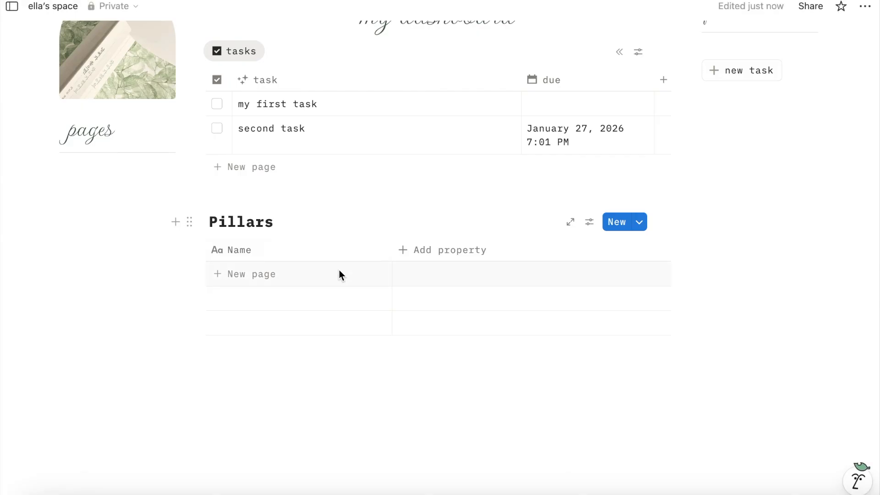
Step: Change the layout of the Pillars database to Gallery
left_click(589, 223)
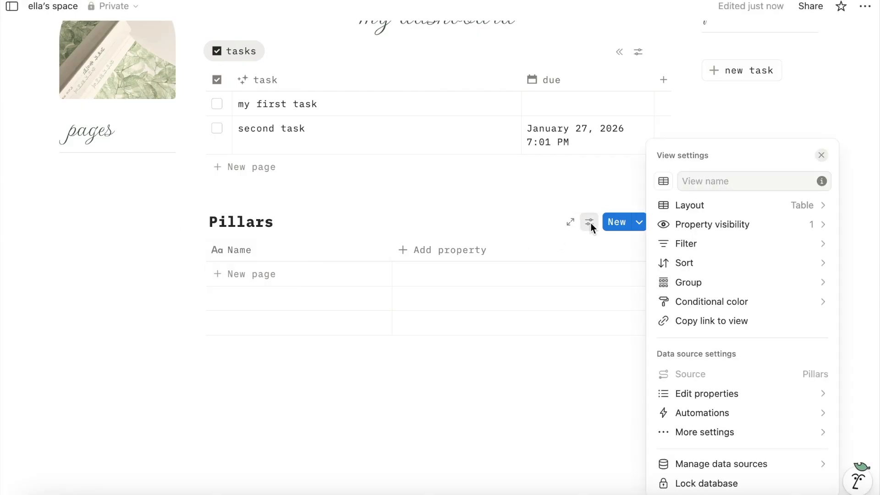
left_click(703, 205)
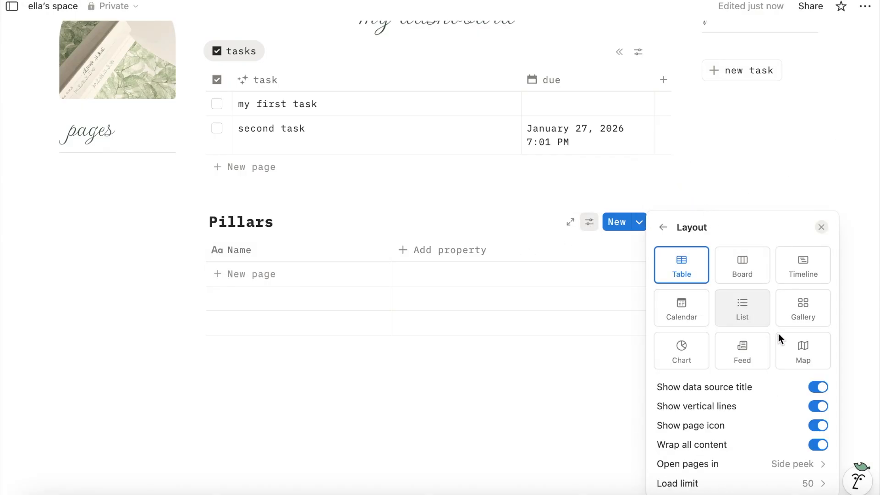
left_click(805, 307)
left_click(575, 365)
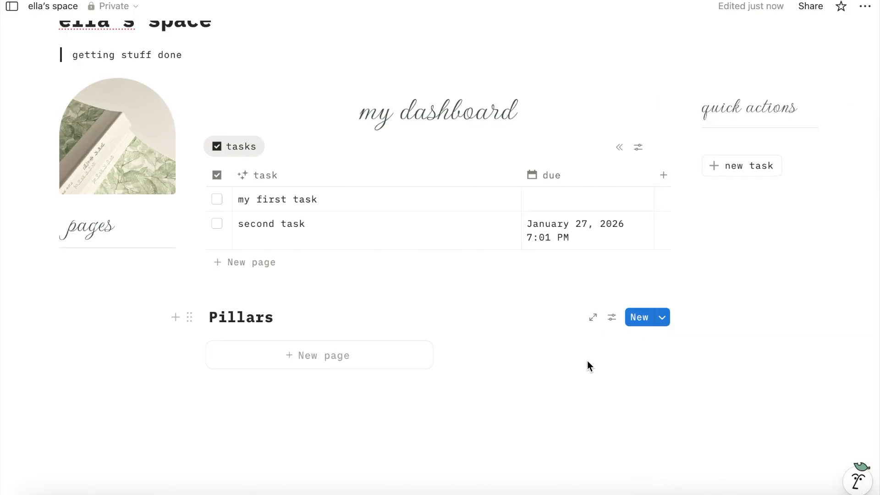
Step: Set the Pillars gallery's card preview to Page cover and load limit to 10, and turn off page icons
left_click(614, 320)
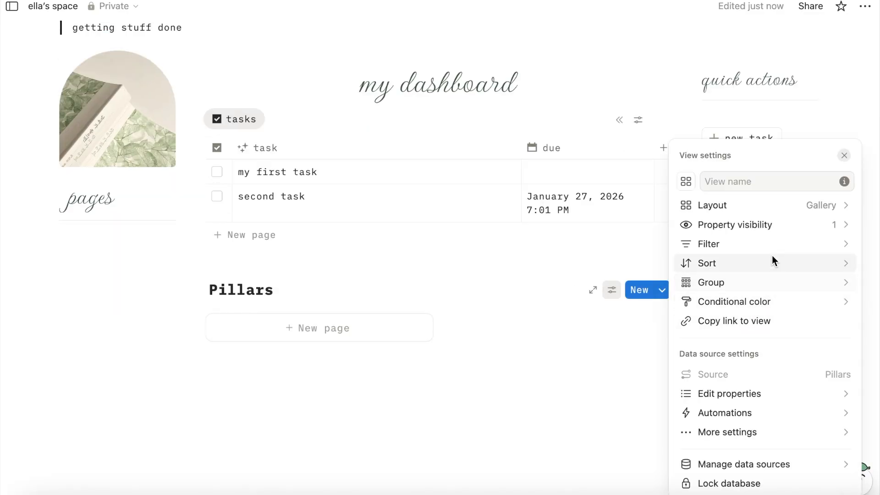
left_click(758, 201)
scroll(772, 328, "down", 1)
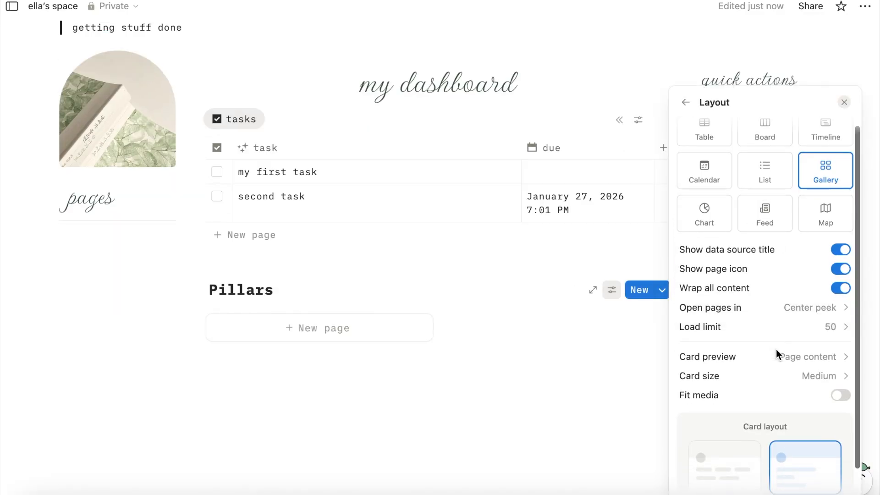
left_click(782, 359)
left_click(750, 396)
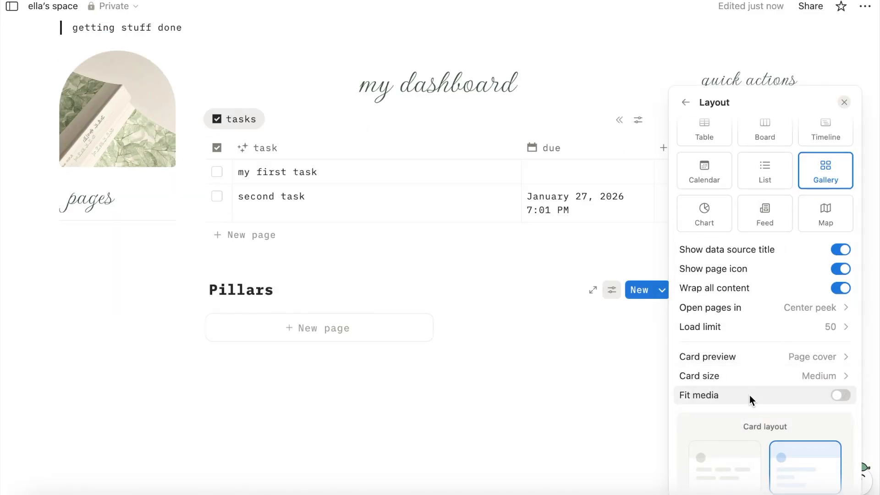
left_click(816, 333)
left_click(778, 352)
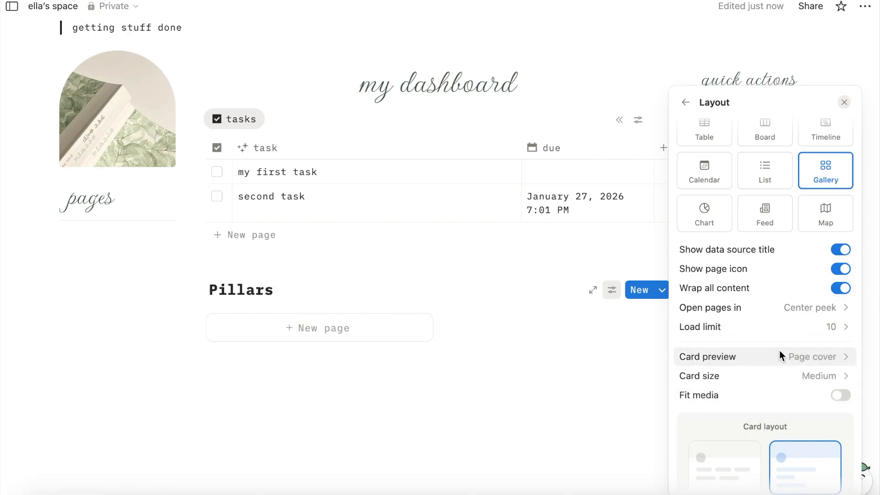
left_click(842, 270)
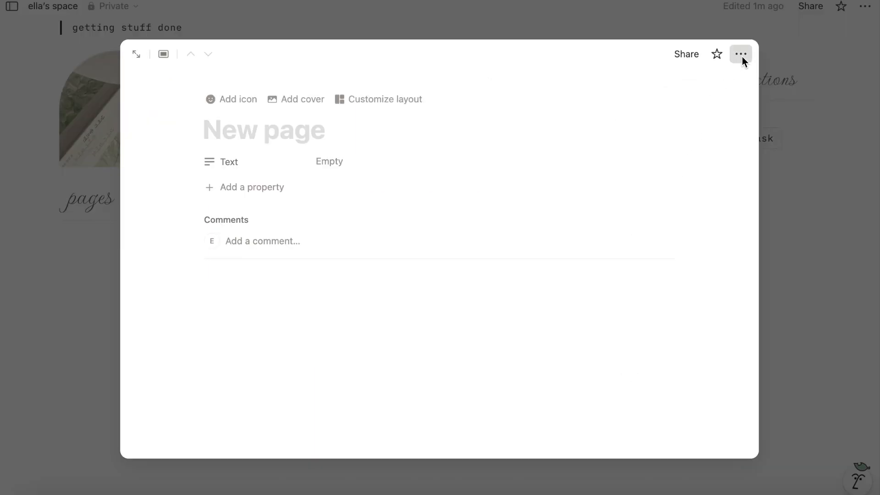
Step: Set the new Pillars page's font to Mono and title the page "food"
left_click(741, 54)
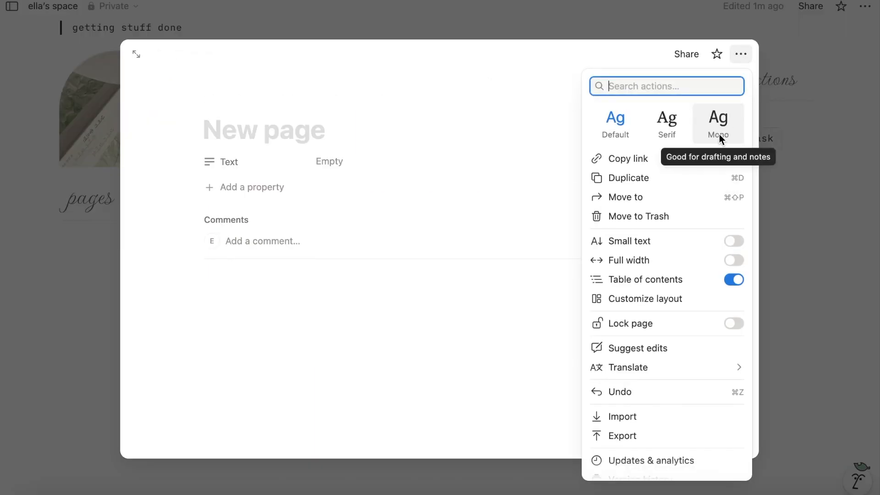
left_click(575, 130)
Step: Rename the food page's text property to "description" and give it the plain question mark icon
left_click(248, 188)
left_click(251, 255)
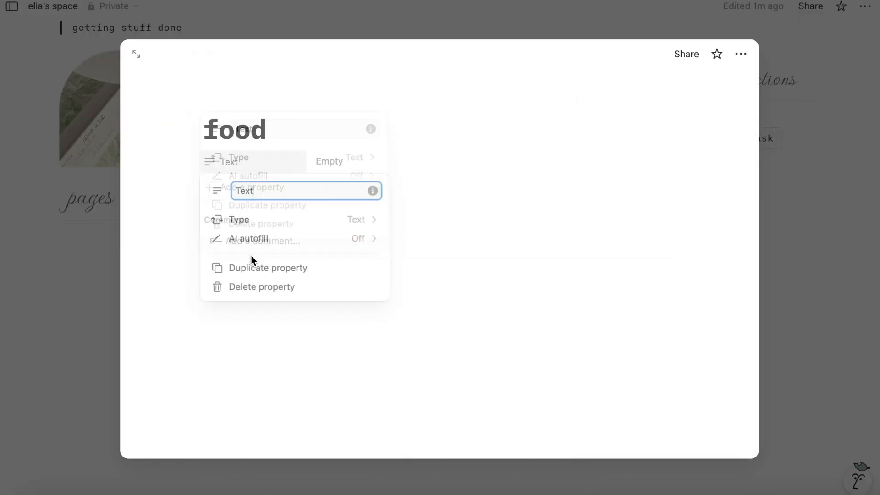
key("BackSpace")
key("BackSpace")
key("BackSpace")
key("BackSpace")
type("description")
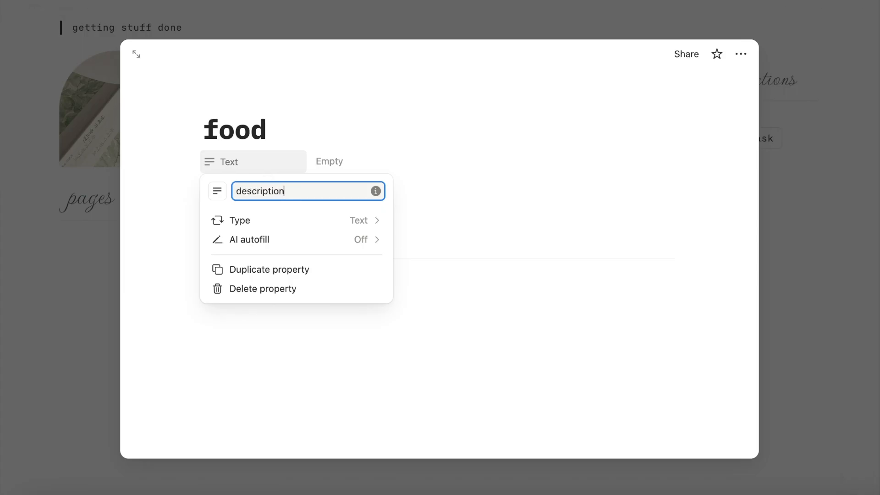
left_click(217, 191)
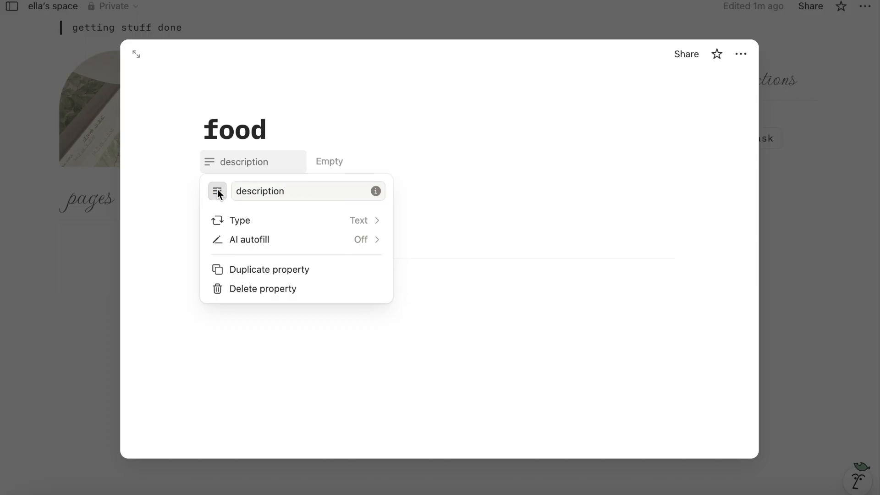
type("ques")
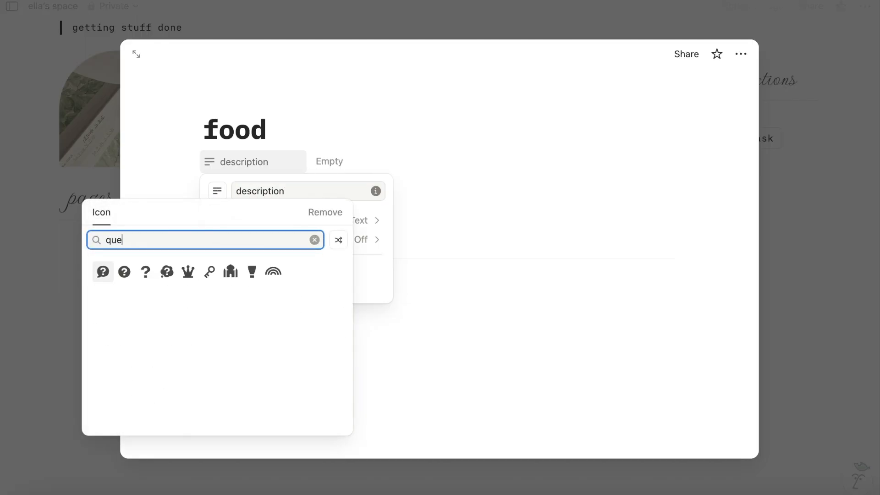
left_click(146, 273)
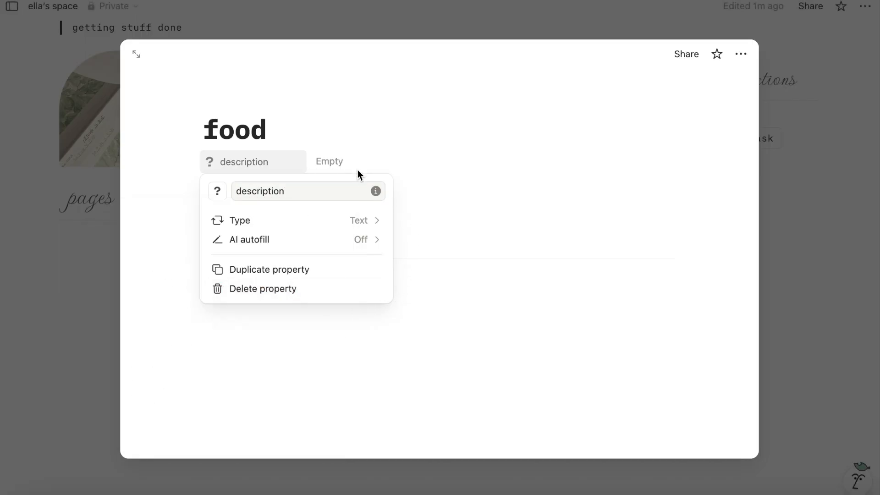
Step: Fill in the food page's description with "recipes and meal plans" and close the page
left_click(340, 163)
left_click(337, 161)
type("recipes and meal plans")
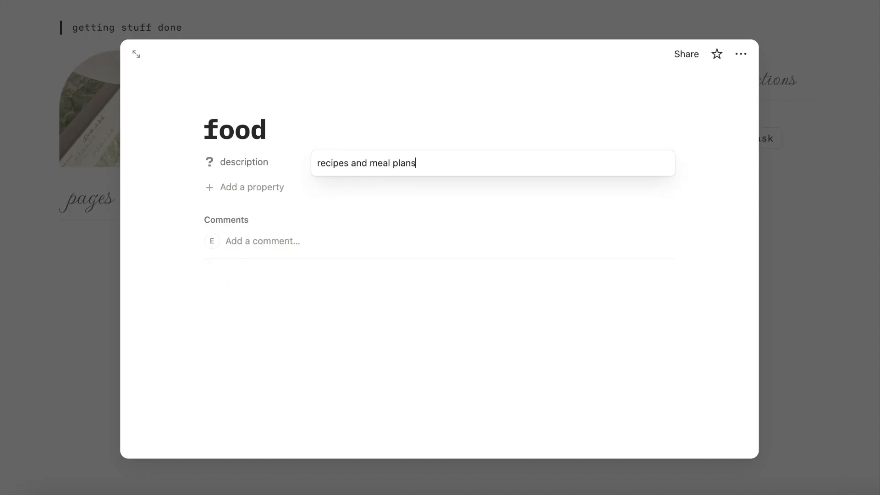
key("Return")
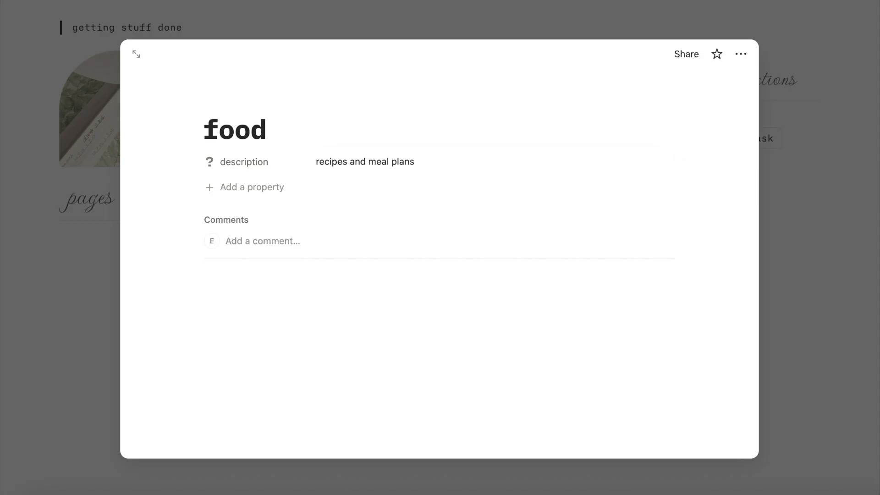
left_click(808, 285)
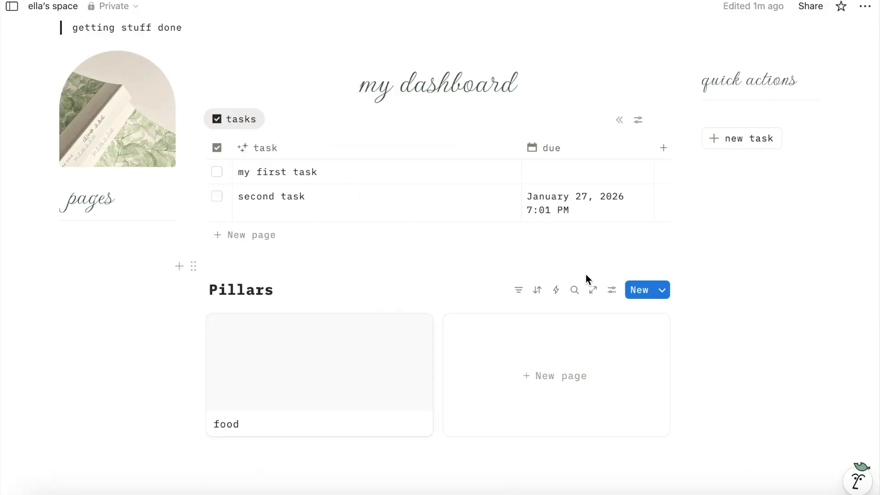
Step: Reopen the food page from its gallery card and add a cover image
scroll(560, 279, "down", 1)
left_click(298, 344)
mouse_move(358, 119)
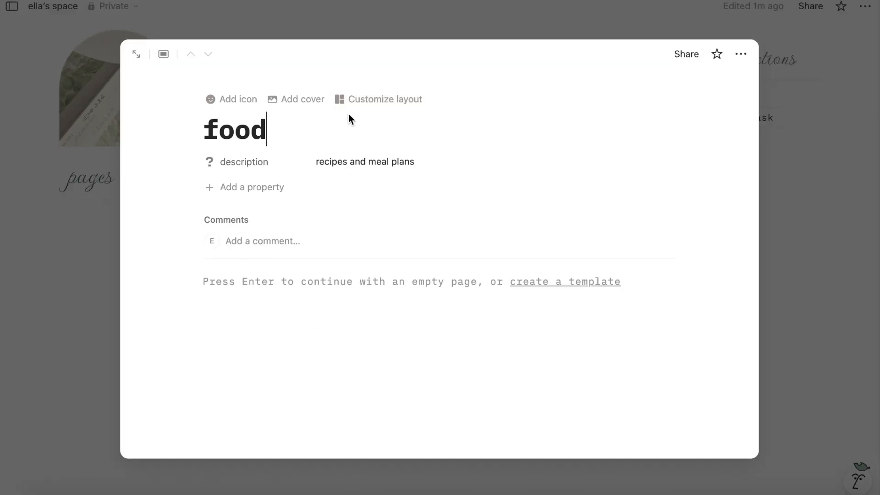
left_click(302, 98)
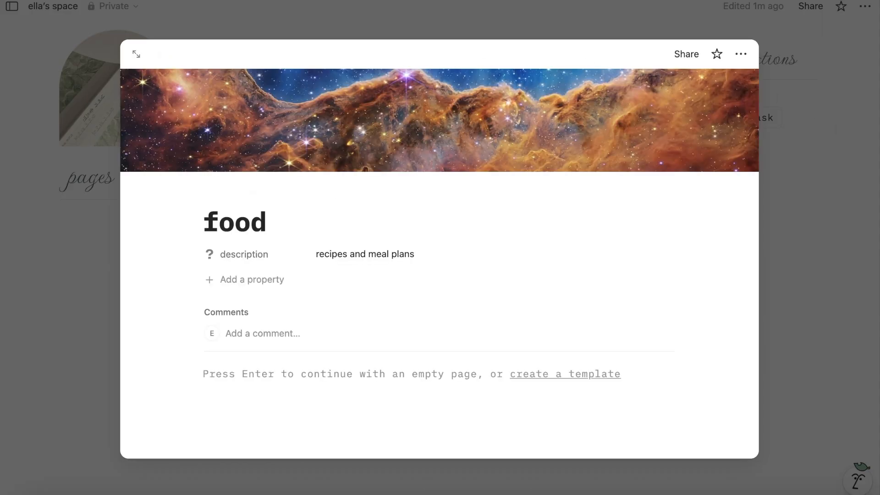
Step: Replace the food page's cover with the uploaded green ice cream image and close the page
left_click(667, 86)
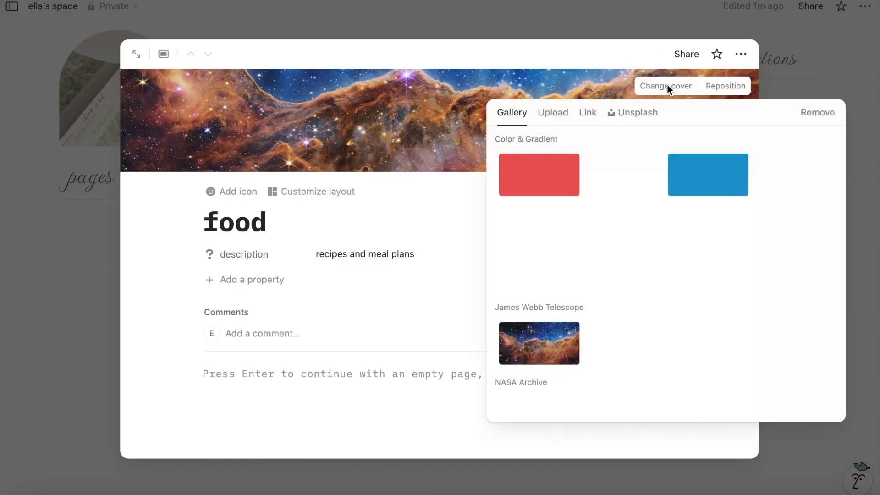
left_click(553, 112)
left_click_drag(879, 120, 701, 146)
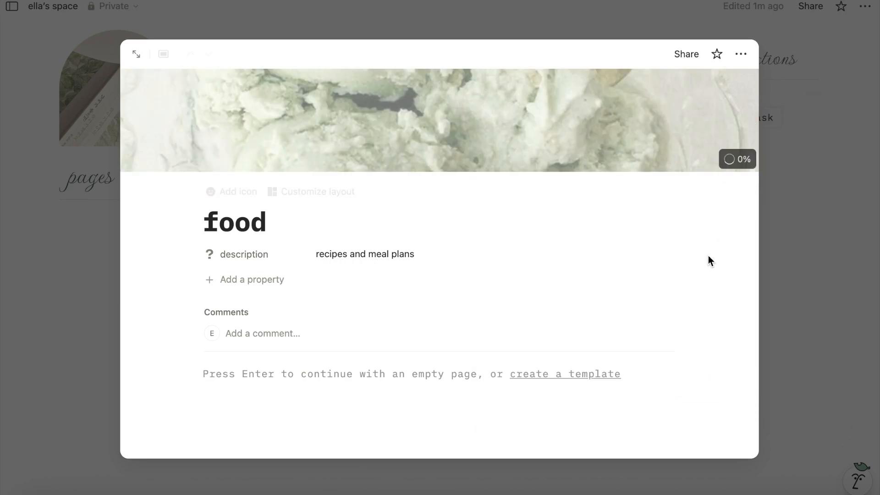
left_click(809, 220)
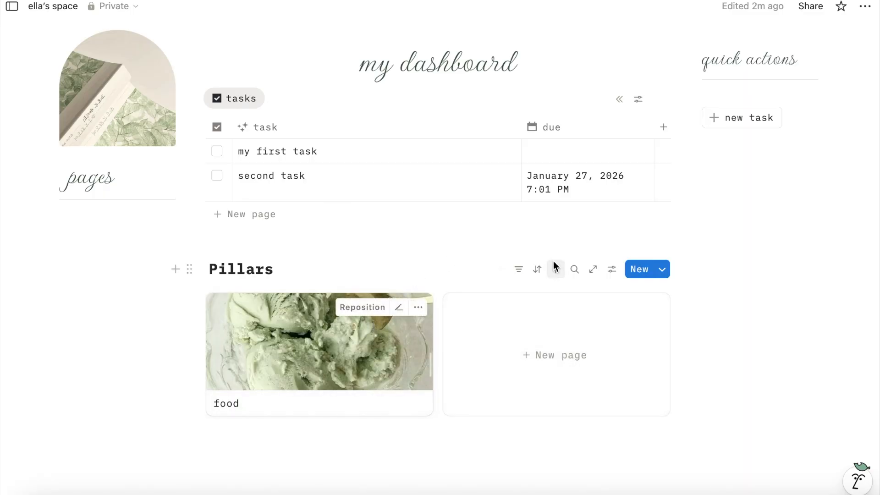
Step: Show the description property on the cards of the Pillars gallery
scroll(551, 257, "up", 1)
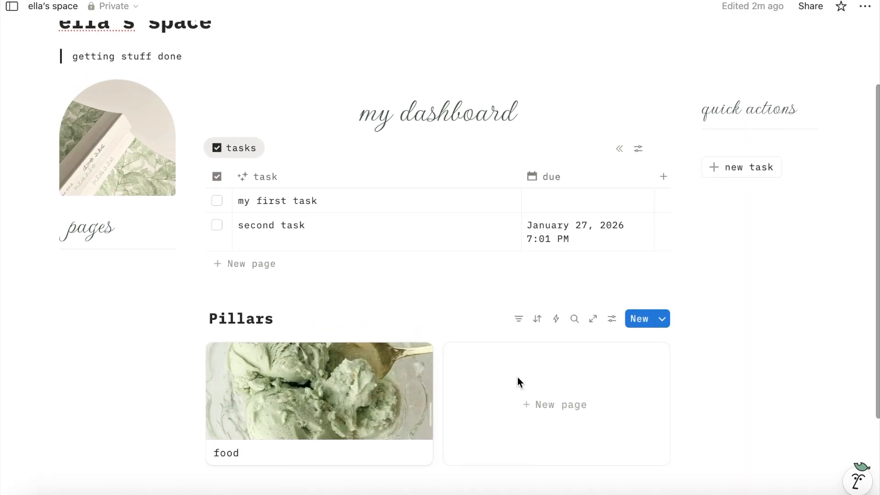
scroll(508, 295, "down", 3)
left_click(611, 210)
left_click(843, 353)
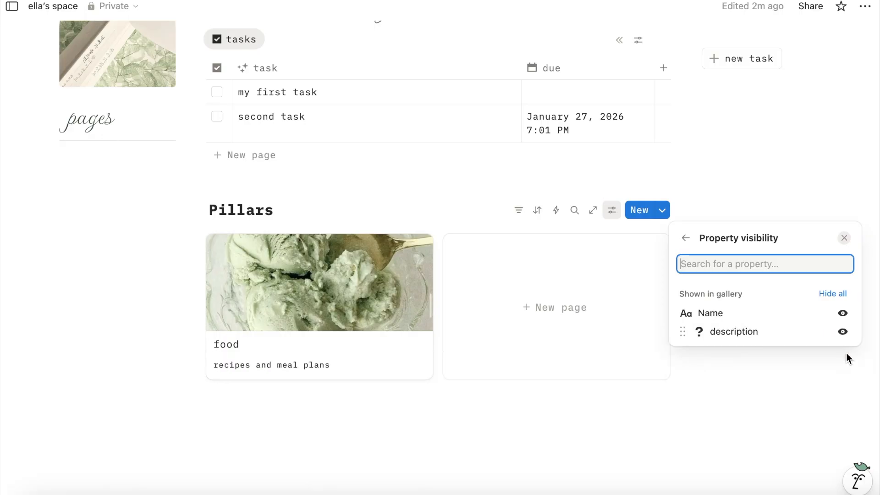
left_click(389, 444)
Step: Create a "health" page in the Pillars gallery with the description "physical, mental and spiritual" and upload a pale green cover image
left_click(520, 301)
left_click(740, 53)
left_click(342, 125)
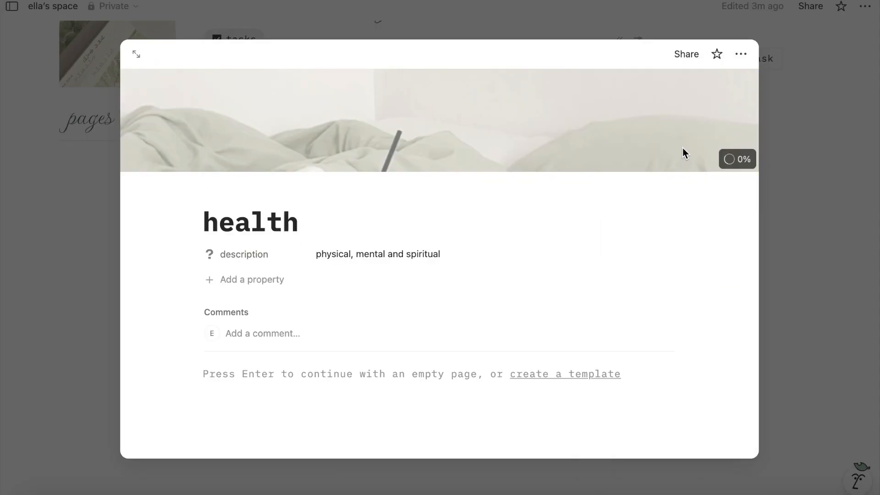
key("Escape")
Step: Add "social" and "finance" pages to the Pillars gallery, describing finance as budget tracking and spending
left_click(295, 406)
type("social")
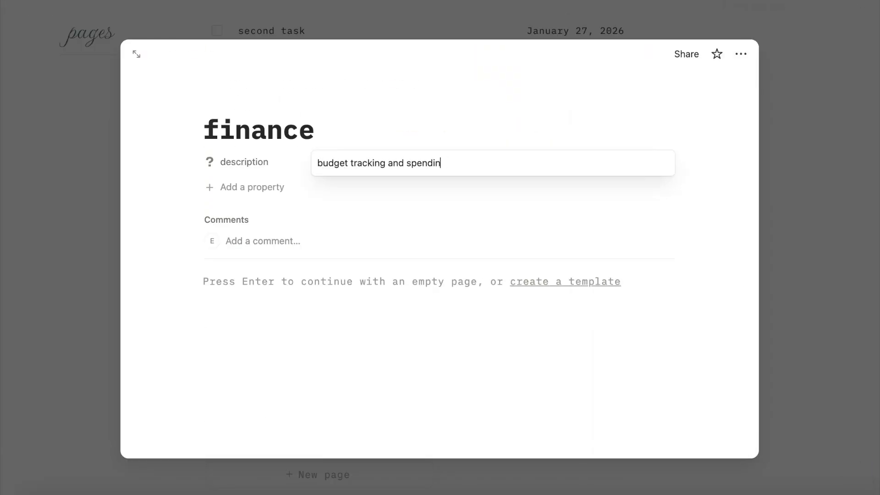
left_click(741, 54)
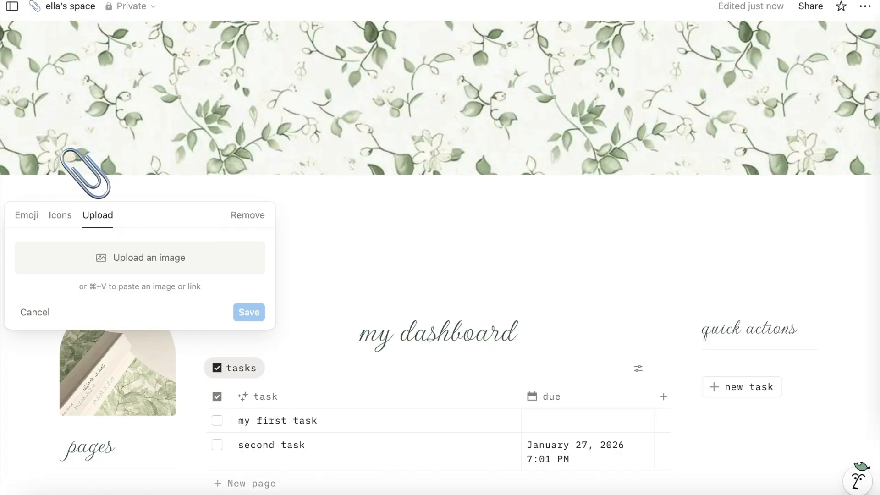
Step: Replace the dashboard page's paper clip icon with an uploaded green bow image
left_click_drag(879, 239, 199, 268)
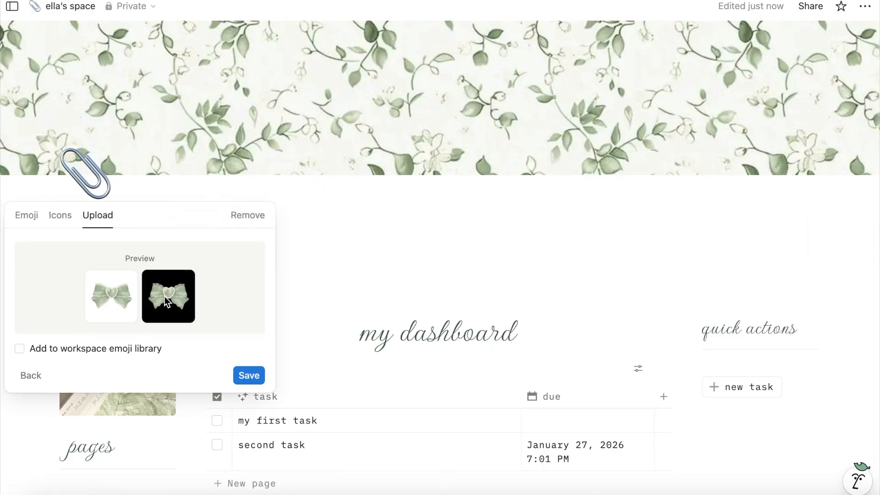
left_click(257, 374)
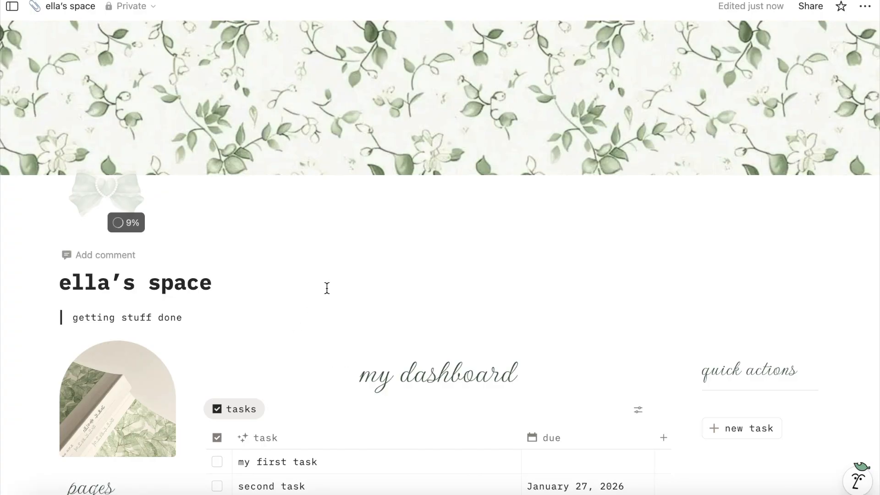
Step: Hide the database title of the Pillars gallery
scroll(327, 288, "down", 8)
left_click(300, 188)
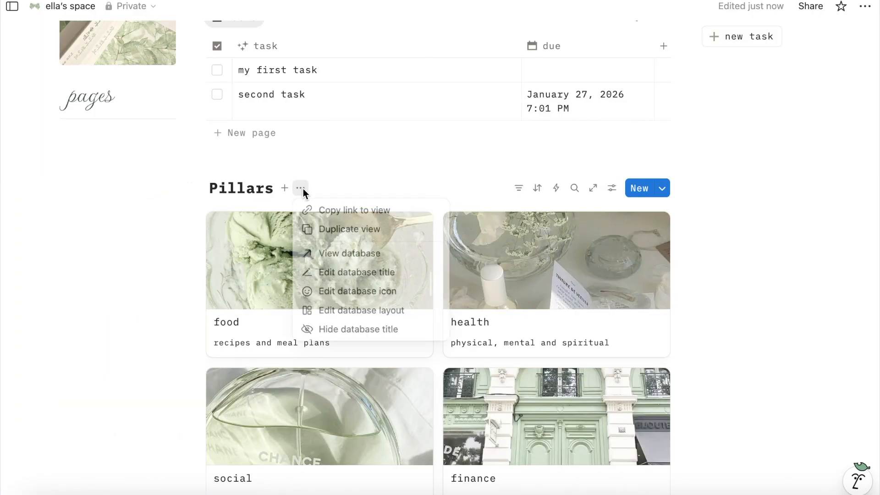
left_click(356, 332)
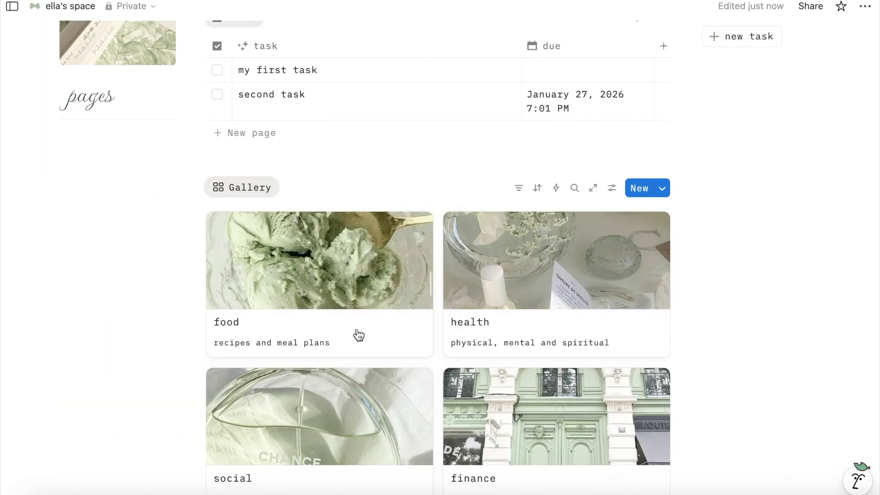
Step: Name the gallery view "pillars" and give it the heart icon
left_click(245, 187)
left_click(288, 214)
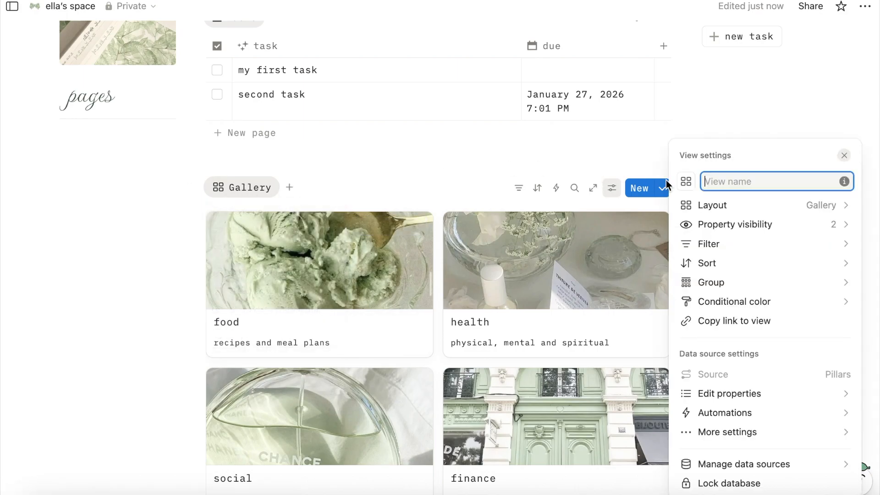
type("pillars")
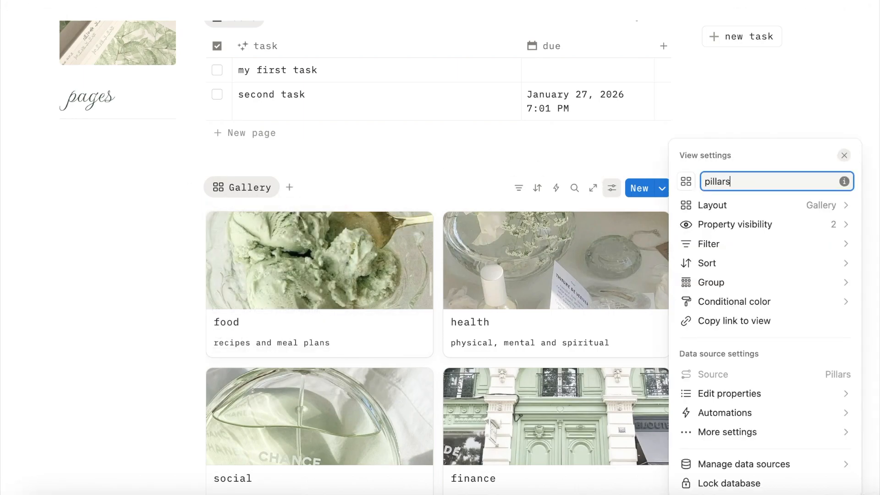
left_click(685, 182)
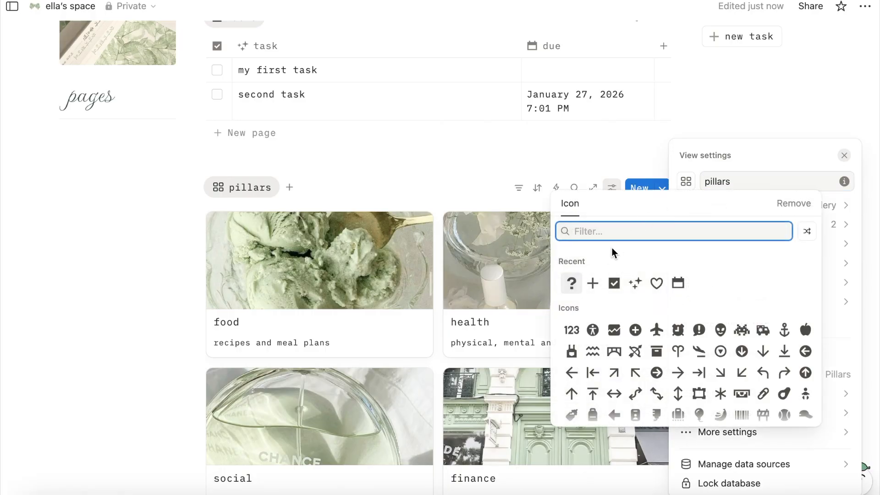
left_click(657, 284)
Step: Insert an inline database below the Pillars gallery and link it to the existing TasksDatabase data source
left_click(69, 364)
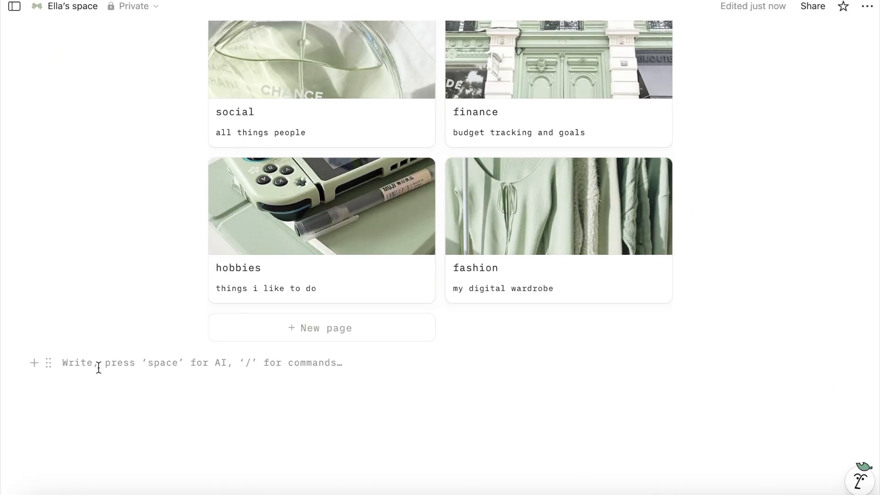
type("/data")
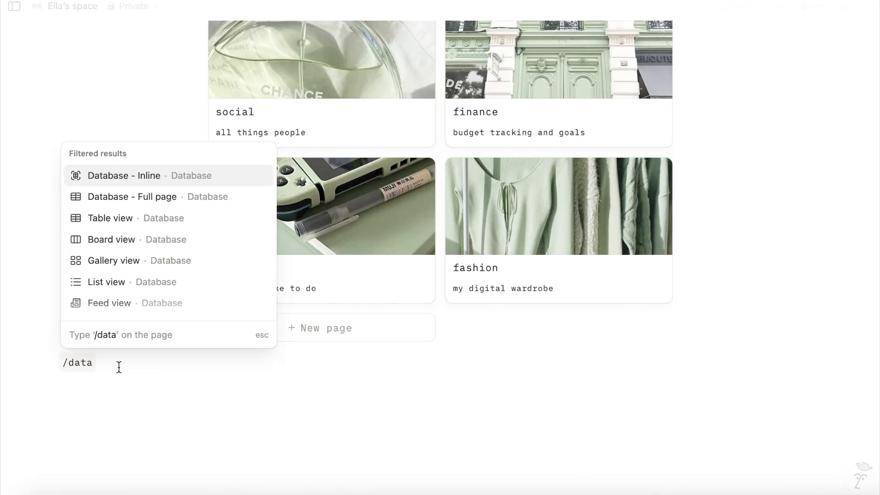
left_click(129, 178)
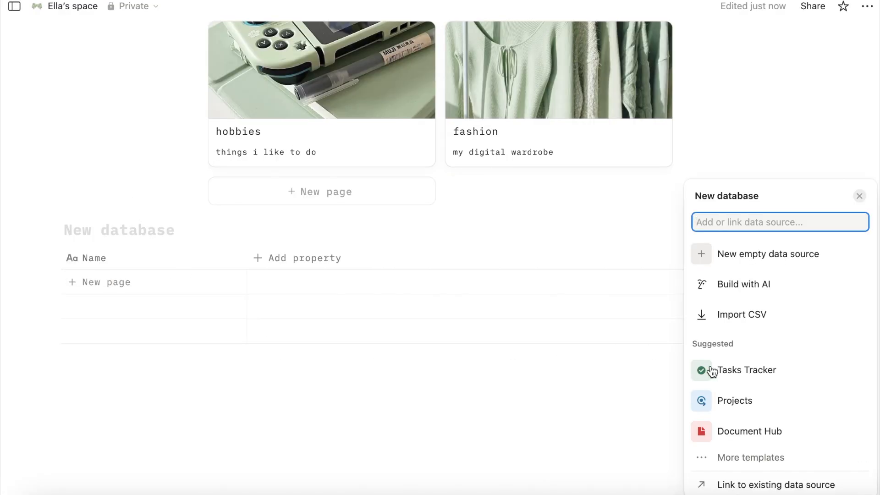
left_click(750, 488)
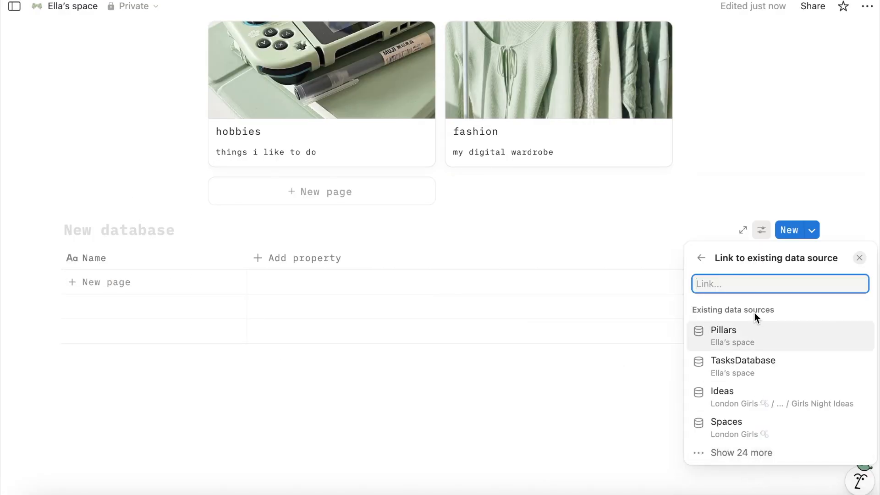
left_click(740, 369)
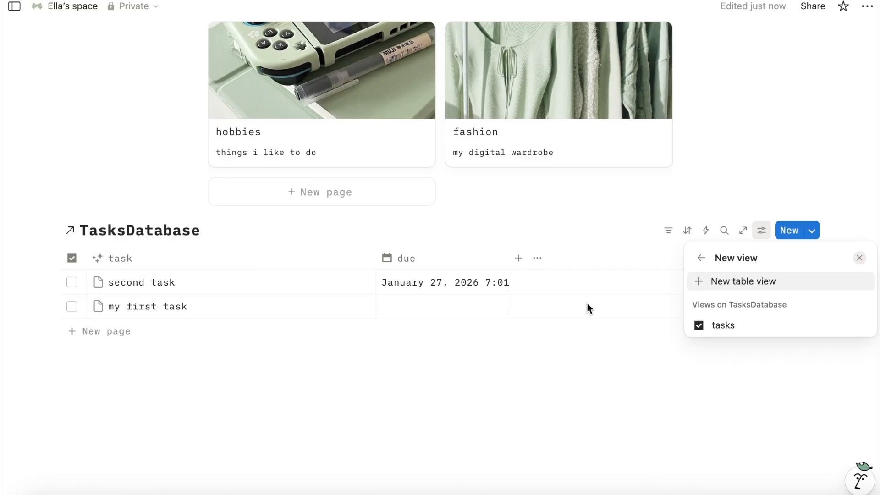
left_click(771, 233)
Step: Change the linked TasksDatabase view's layout from Table to Calendar
left_click(762, 230)
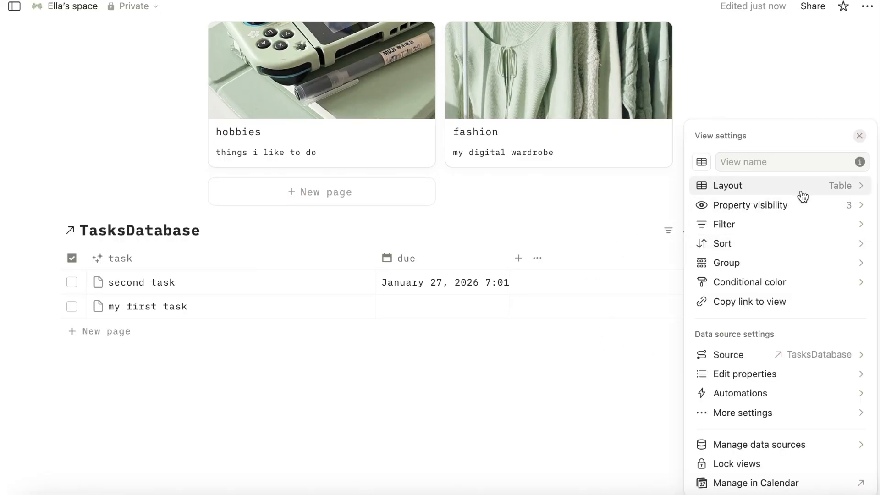
left_click(802, 189)
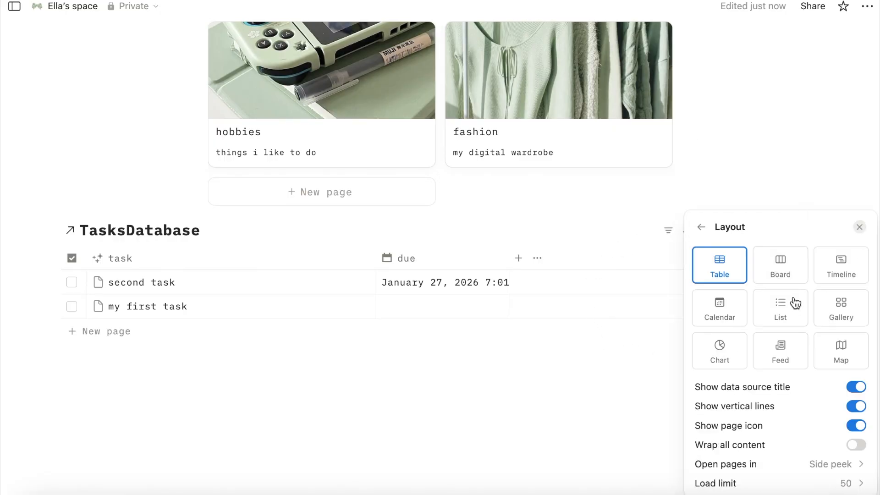
left_click(725, 314)
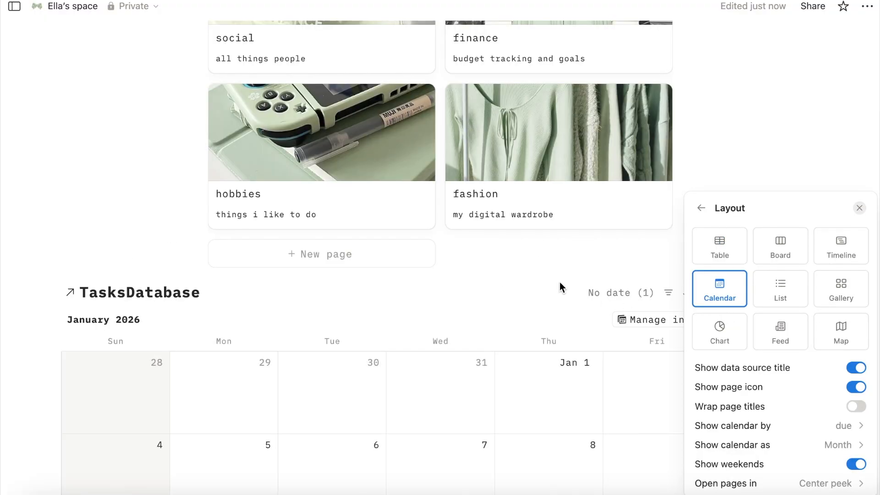
left_click(542, 277)
Step: Hide the database title of the TasksDatabase calendar
scroll(543, 277, "down", 4)
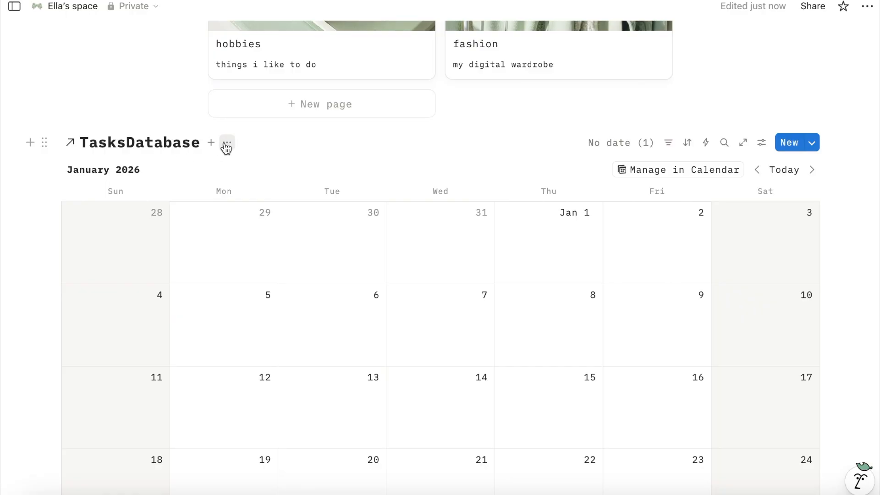
left_click(227, 143)
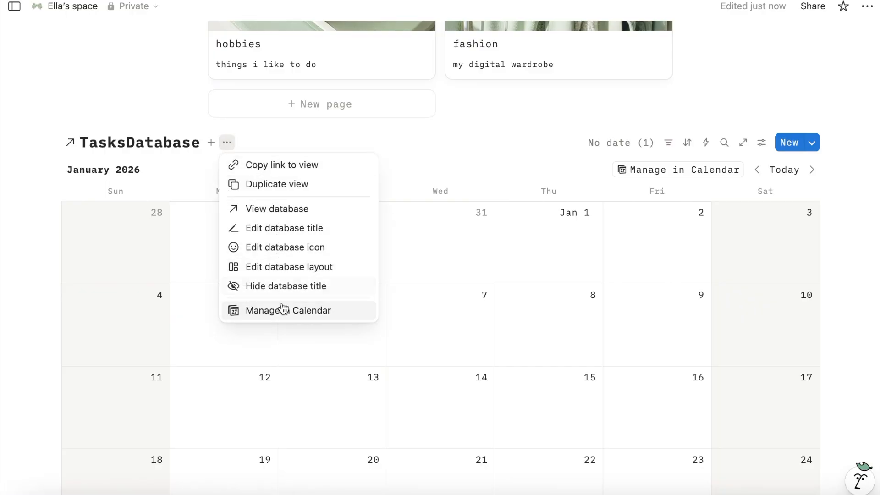
left_click(285, 286)
Step: Look over the finished dashboard from its cover and tasks through the Pillars gallery to the calendar
scroll(751, 230, "down", 5)
scroll(752, 230, "up", 4)
scroll(752, 230, "up", 1)
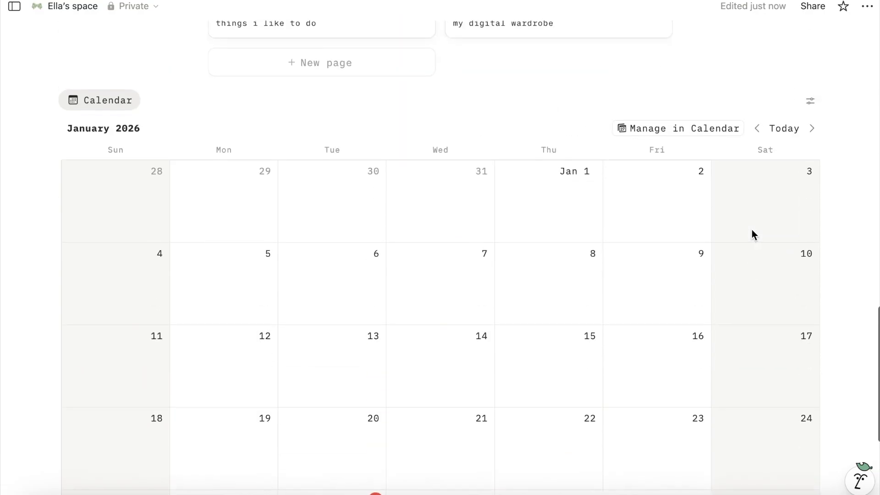
scroll(752, 230, "up", 2)
scroll(752, 230, "up", 1)
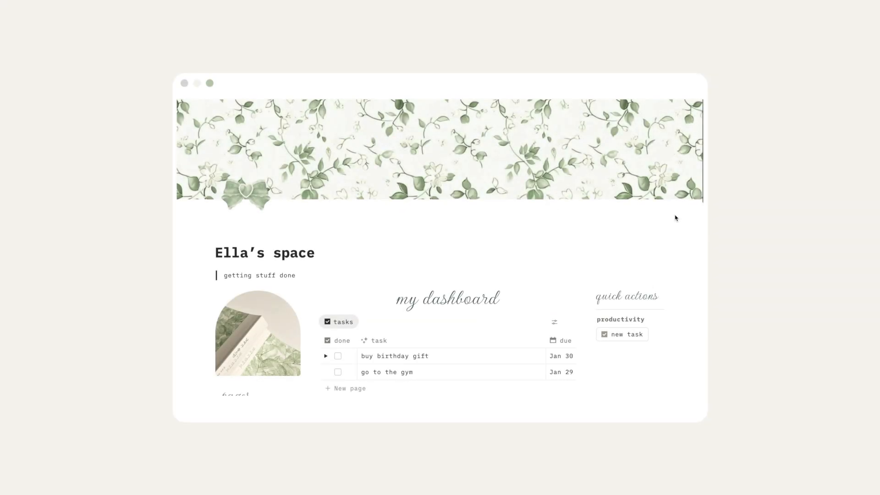
scroll(676, 218, "down", 4)
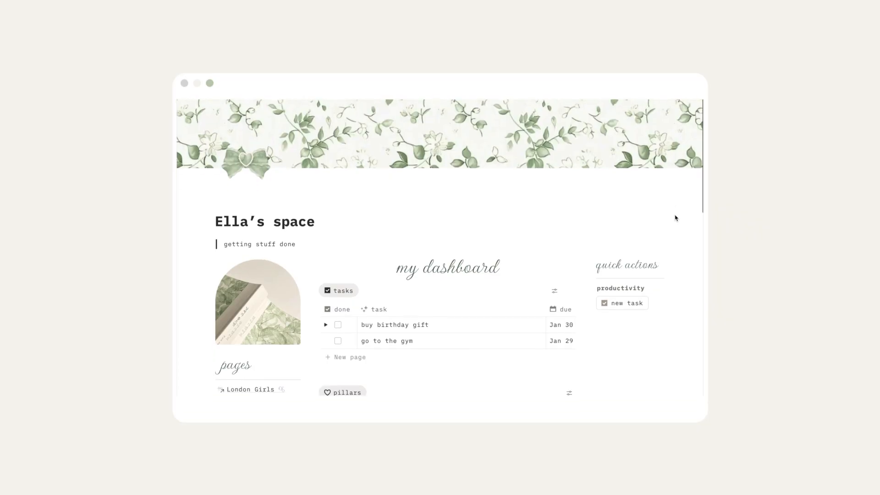
scroll(676, 217, "down", 3)
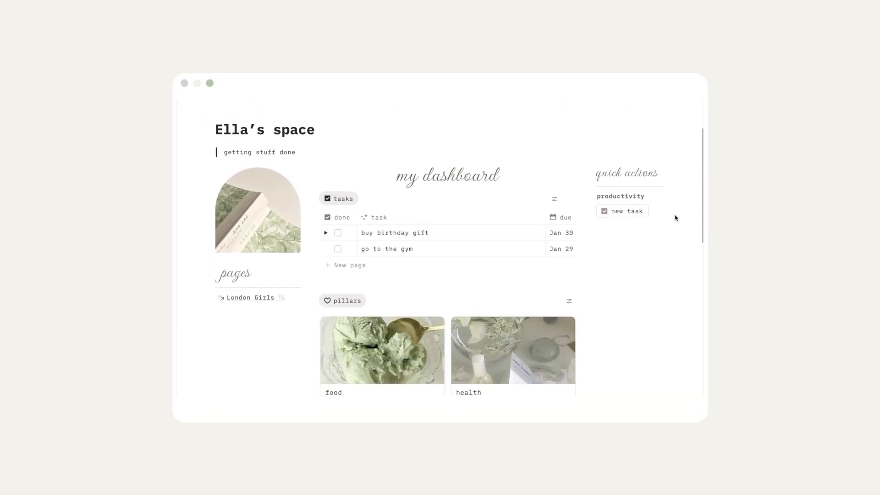
scroll(675, 218, "down", 4)
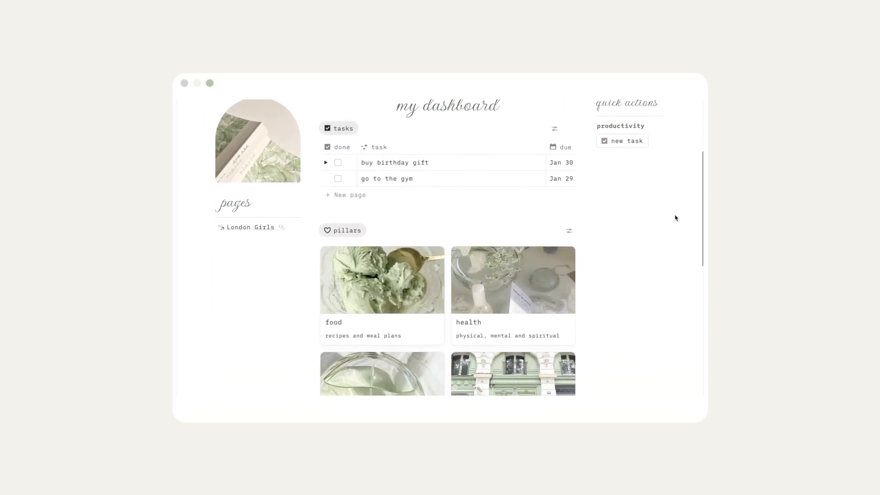
scroll(676, 218, "down", 5)
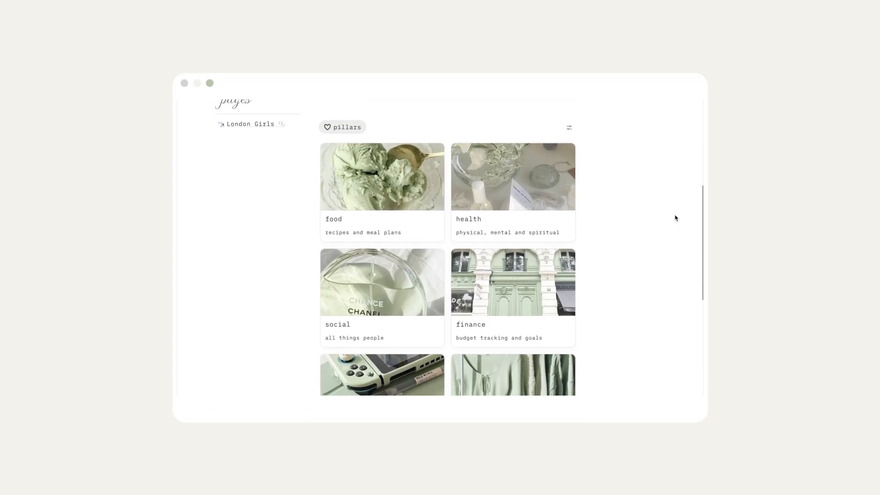
scroll(675, 217, "down", 4)
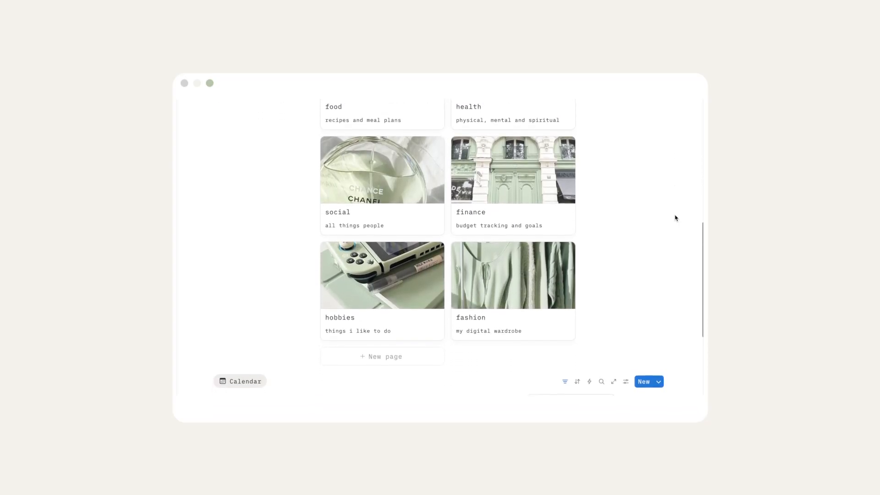
scroll(676, 218, "down", 5)
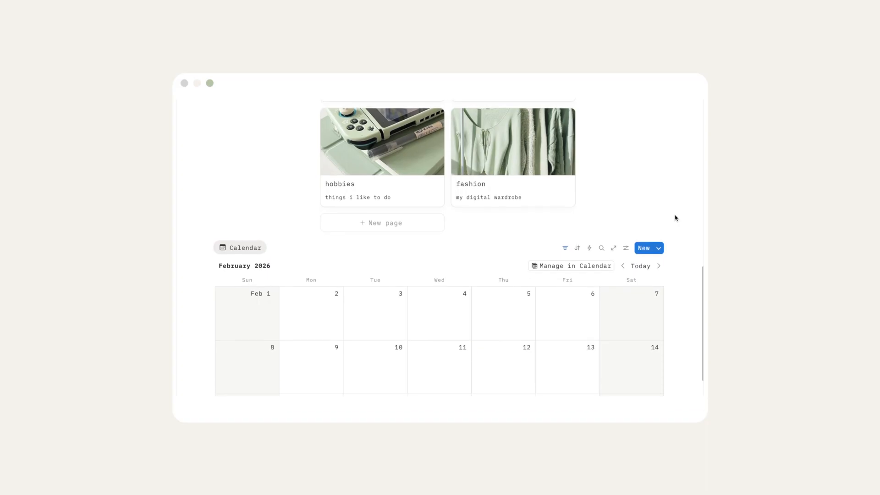
scroll(675, 223, "down", 1)
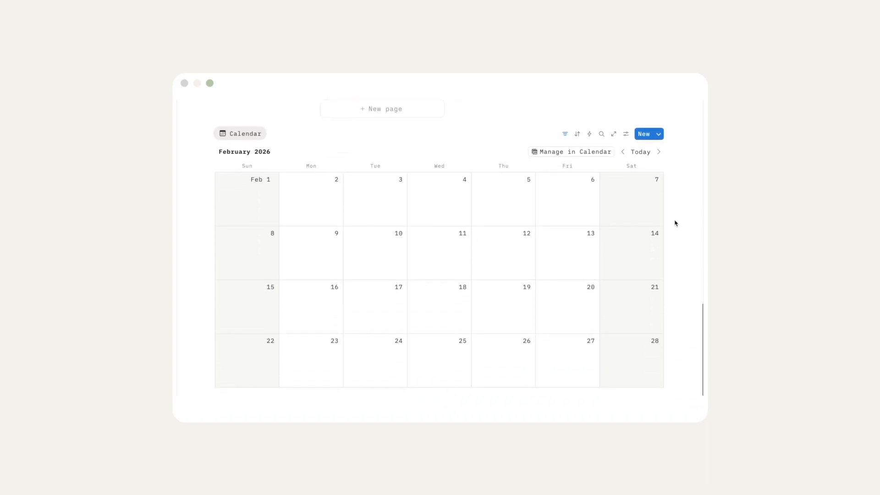